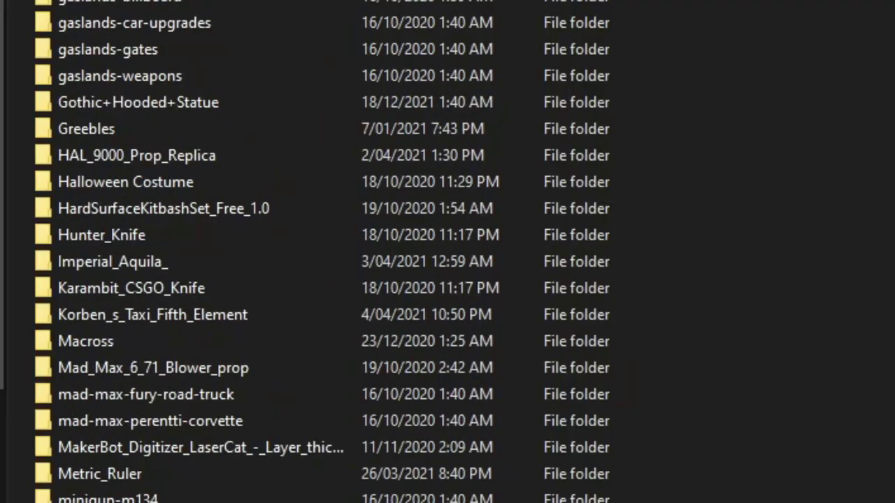
# Scroll down through the model folders in File Explorer.
pyautogui.scroll(-1, 884, 31)
pyautogui.scroll(-2, 882, 42)
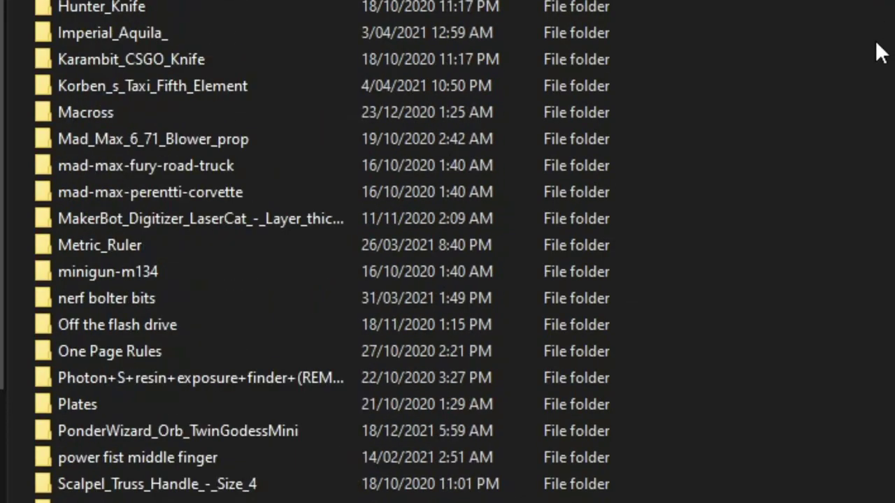
pyautogui.scroll(-2, 878, 53)
pyautogui.scroll(-1, 872, 56)
pyautogui.scroll(-1, 867, 59)
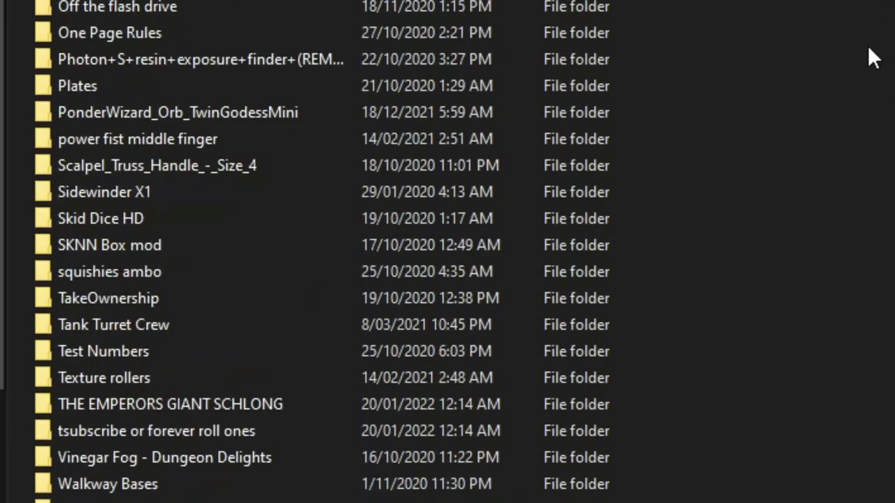
pyautogui.scroll(-2, 866, 56)
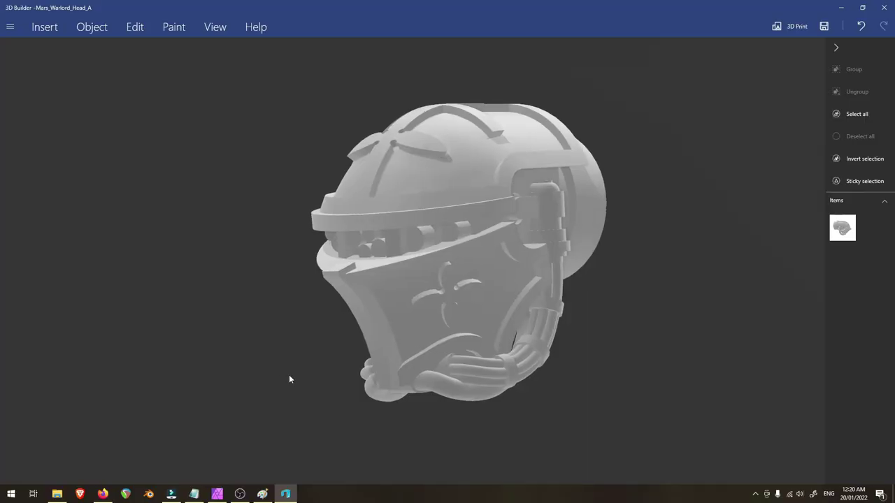
# Orbit the Mars_Warlord_Head_A preview to see the helmet from below and side-on.
pyautogui.moveTo(289, 375)
pyautogui.mouseDown()
pyautogui.moveTo(539, 373)
pyautogui.moveTo(529, 385)
pyautogui.mouseUp()
pyautogui.moveTo(298, 413)
pyautogui.mouseDown()
pyautogui.moveTo(417, 406)
pyautogui.moveTo(348, 353)
pyautogui.moveTo(52, 332)
pyautogui.mouseUp()
pyautogui.moveTo(662, 201)
pyautogui.mouseDown()
pyautogui.moveTo(548, 238)
pyautogui.moveTo(487, 284)
pyautogui.moveTo(358, 311)
pyautogui.moveTo(355, 350)
pyautogui.moveTo(761, 328)
pyautogui.mouseUp()
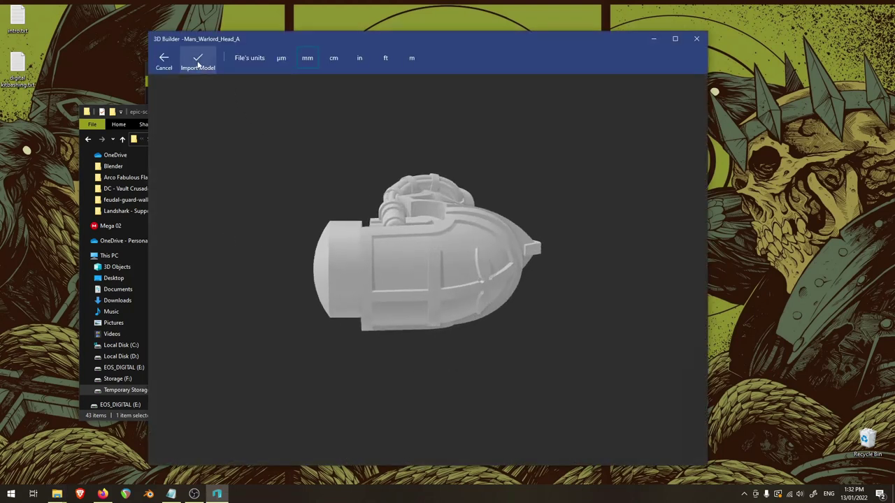
# Import Mars_Warlord_Head_A, maximize 3D Builder, and roll the helmet about 96 degrees.
pyautogui.click(198, 61)
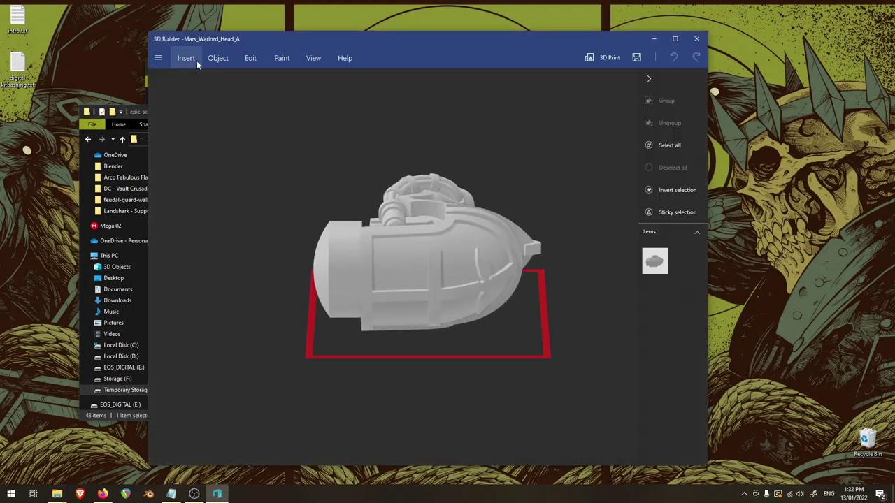
pyautogui.click(675, 39)
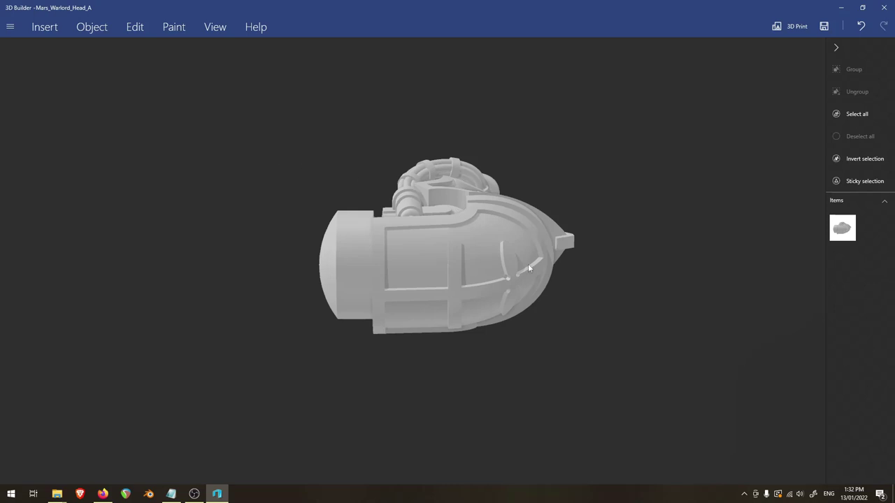
pyautogui.moveTo(529, 268); pyautogui.dragTo(537, 298)
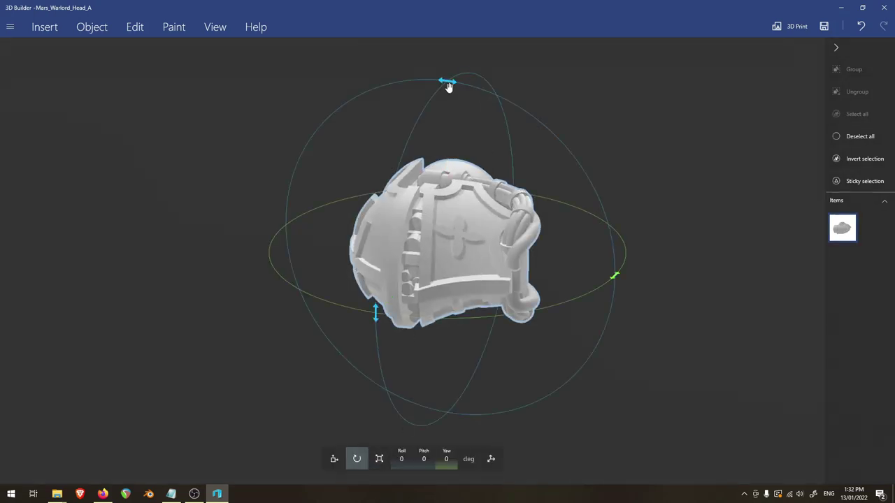
pyautogui.moveTo(447, 82); pyautogui.dragTo(513, 260)
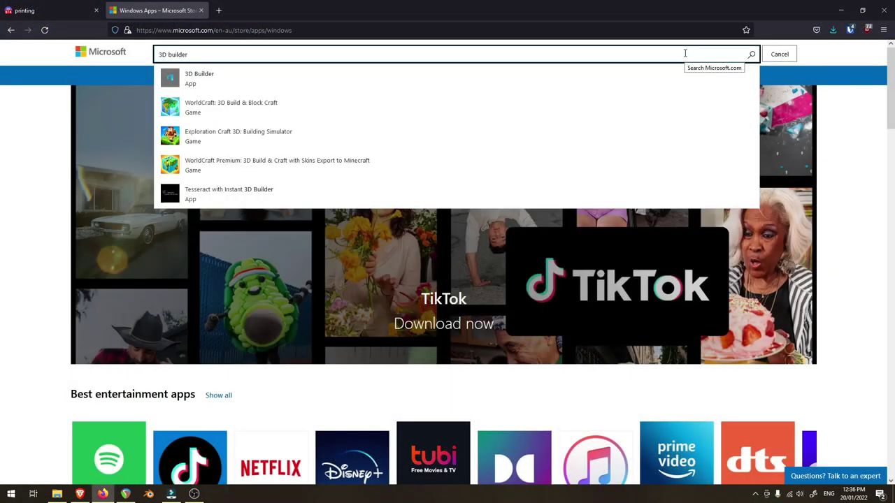
# Open the 3D Builder app listing from the Microsoft Store search results.
pyautogui.click(247, 83)
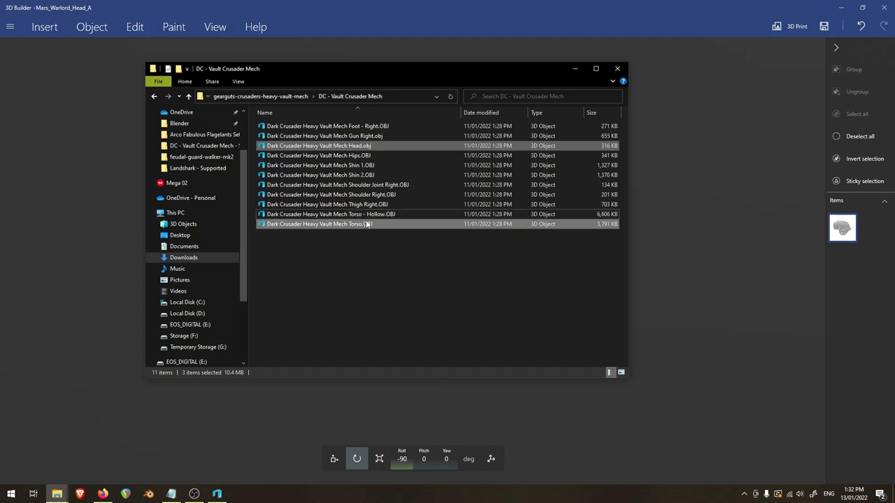
# Drag the Dark Crusader Head and Torso OBJ files into 3D Builder and import them.
pyautogui.moveTo(292, 418); pyautogui.dragTo(291, 417)
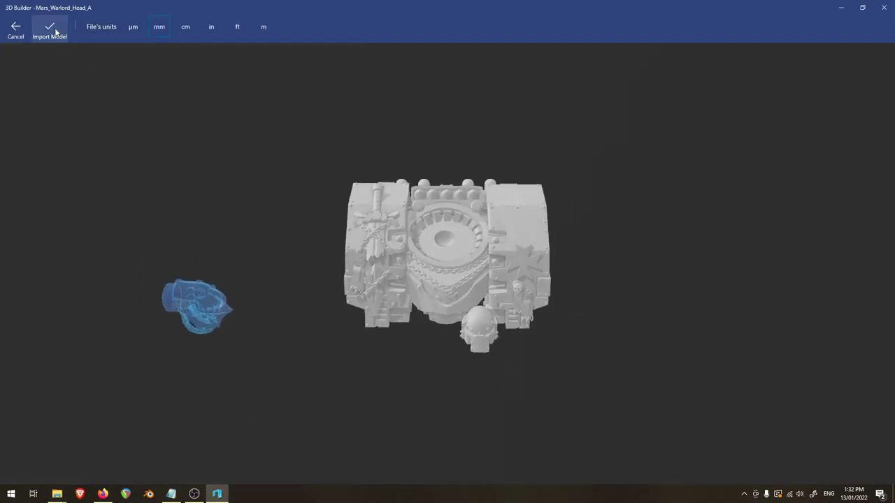
pyautogui.click(50, 30)
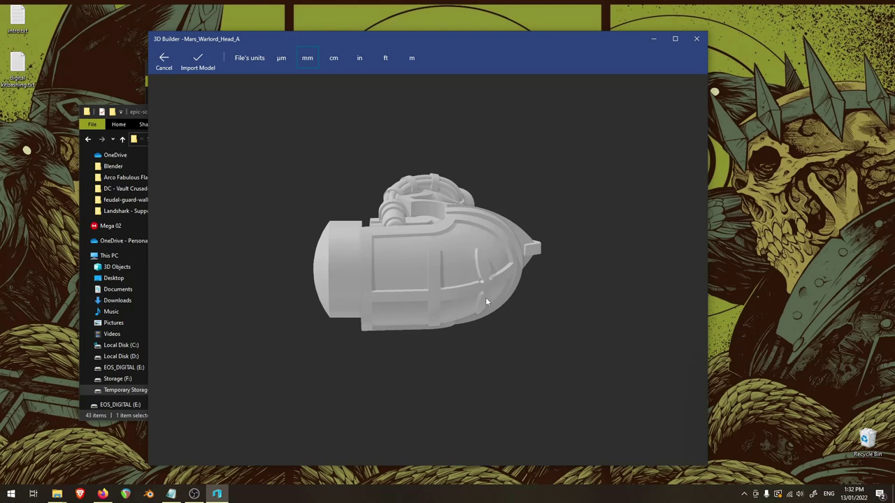
# Import Mars_Warlord_Head_A onto the build plate and maximize the 3D Builder window.
pyautogui.click(198, 65)
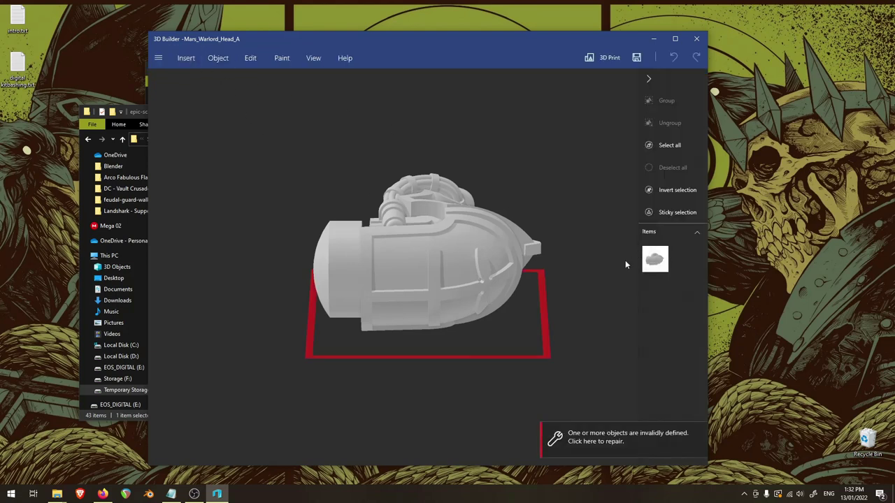
pyautogui.click(675, 44)
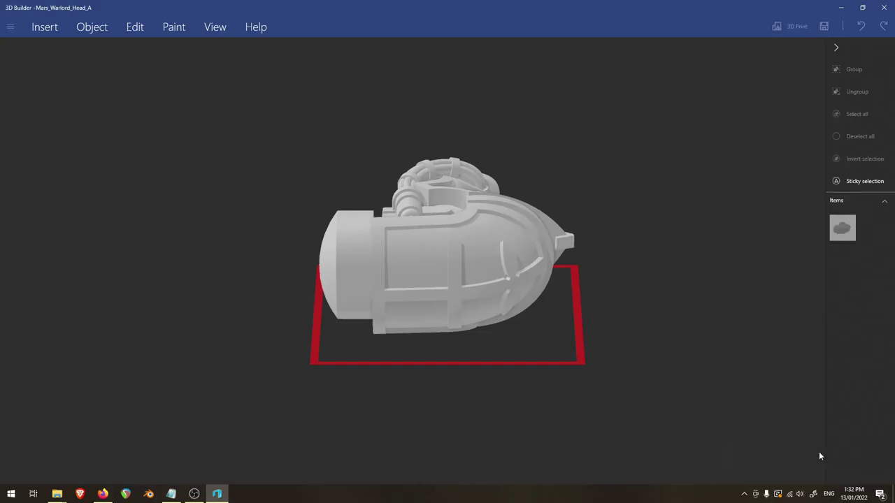
# Roll the helmet -90 degrees and orbit back to its front.
pyautogui.moveTo(277, 160)
pyautogui.mouseDown()
pyautogui.moveTo(480, 271)
pyautogui.moveTo(158, 228)
pyautogui.moveTo(571, 278)
pyautogui.moveTo(463, 303)
pyautogui.moveTo(478, 273)
pyautogui.mouseUp()
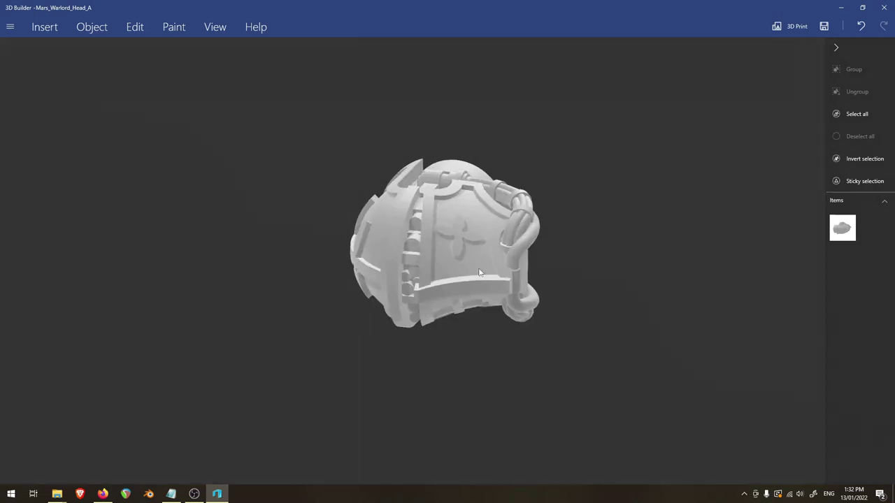
pyautogui.click(368, 460)
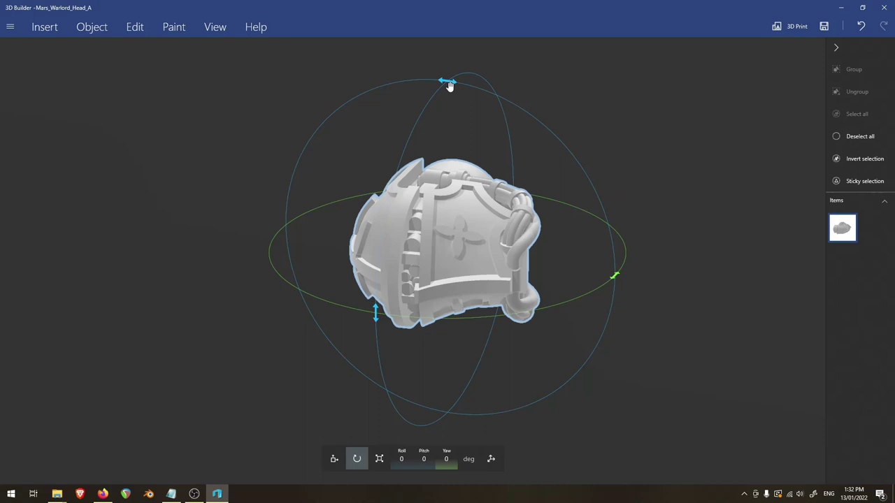
pyautogui.moveTo(449, 84); pyautogui.dragTo(510, 257)
pyautogui.moveTo(750, 362)
pyautogui.mouseDown()
pyautogui.moveTo(528, 303)
pyautogui.moveTo(646, 322)
pyautogui.moveTo(758, 325)
pyautogui.moveTo(732, 323)
pyautogui.moveTo(380, 189)
pyautogui.mouseUp()
pyautogui.scroll(-3, 605, 317)
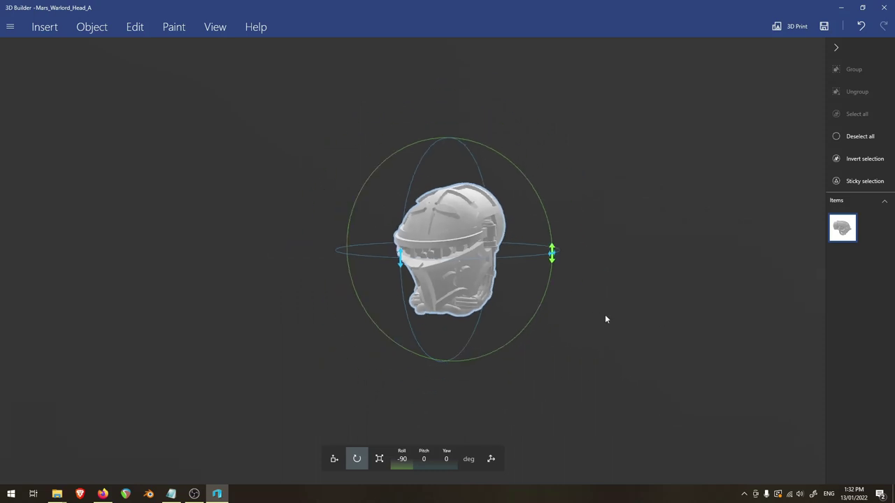
pyautogui.moveTo(606, 317); pyautogui.dragTo(612, 324)
# Import Head.obj and the solid Torso.OBJ from the DC - Vault Crusader Mech folder.
pyautogui.click(61, 495)
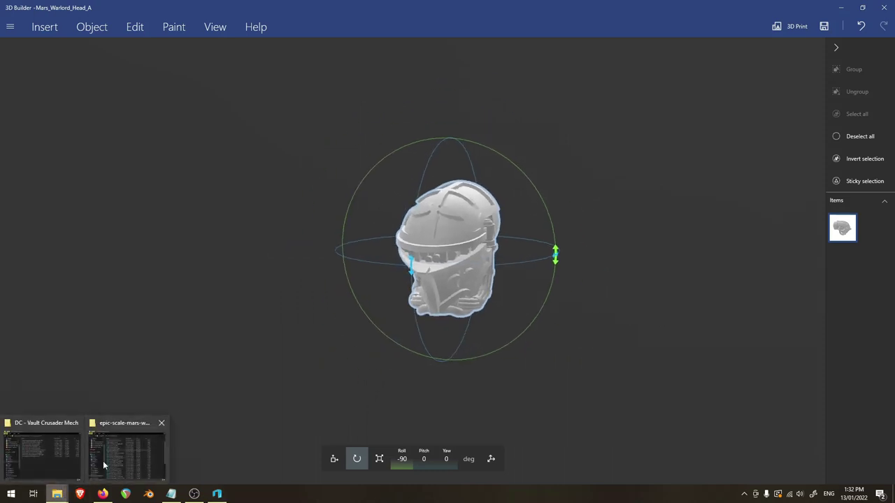
pyautogui.click(60, 446)
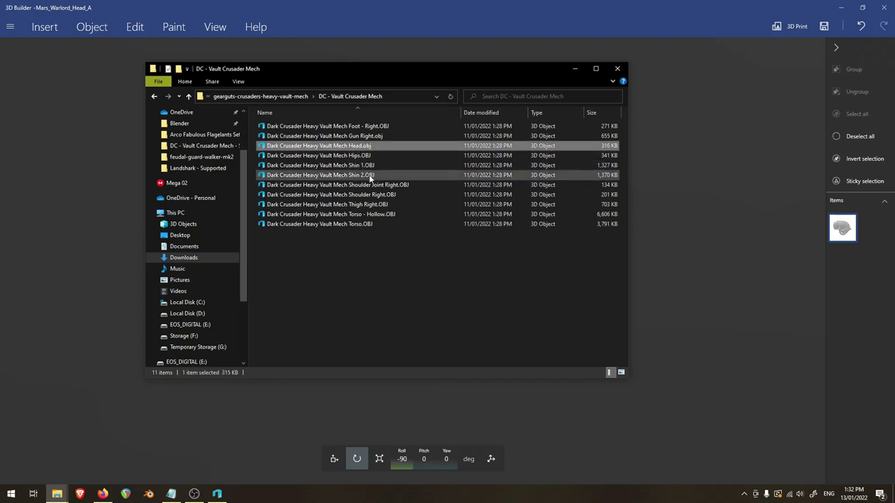
pyautogui.keyDown('ctrl'); pyautogui.click(370, 214); pyautogui.keyUp('ctrl')
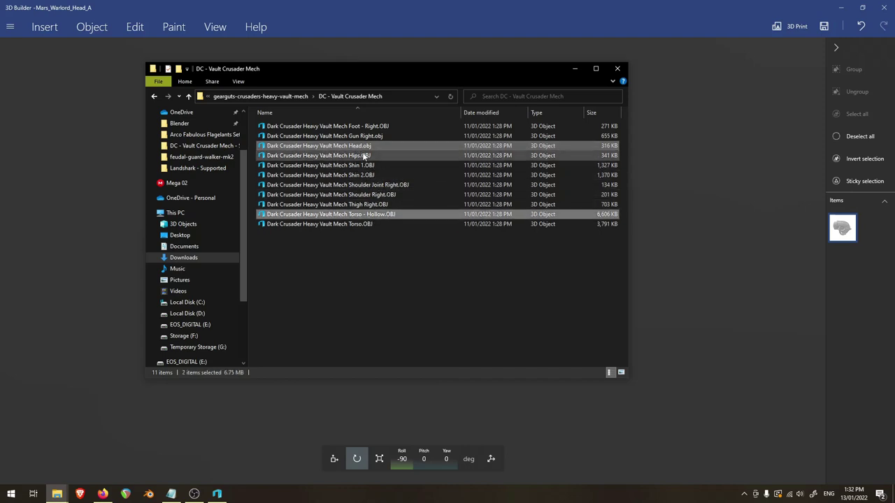
pyautogui.keyDown('ctrl'); pyautogui.click(365, 224); pyautogui.keyUp('ctrl')
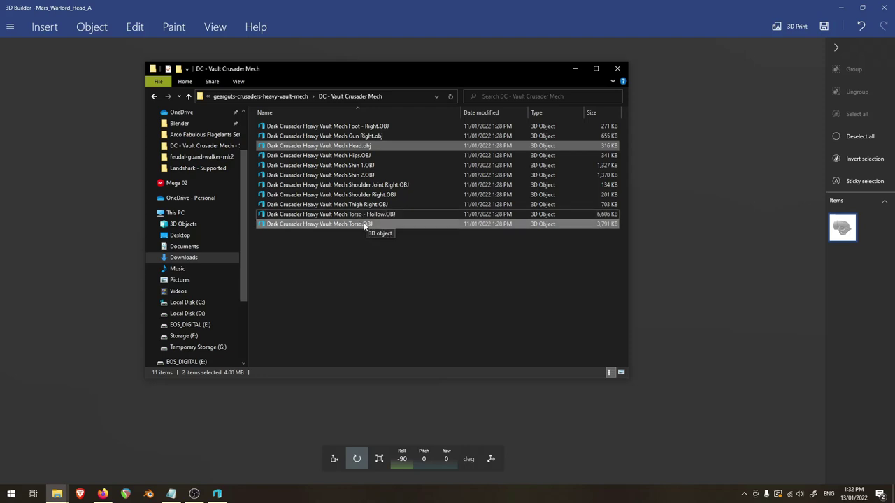
pyautogui.moveTo(292, 418); pyautogui.dragTo(292, 418)
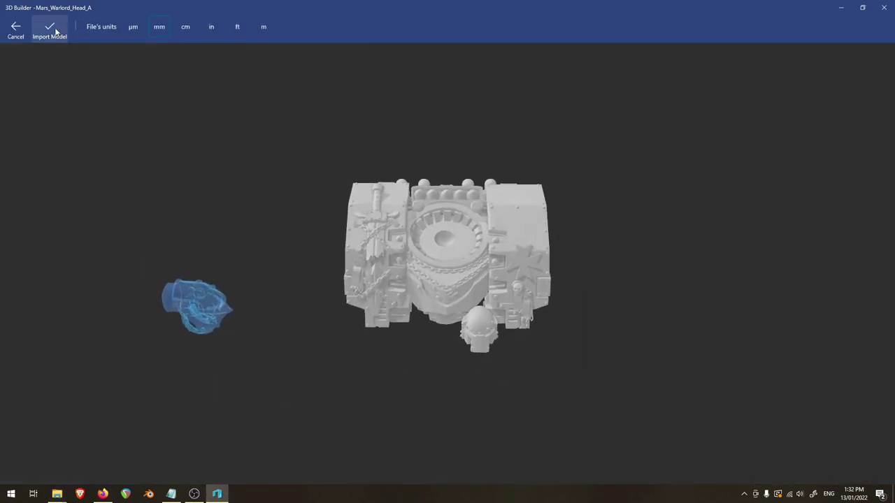
pyautogui.click(50, 29)
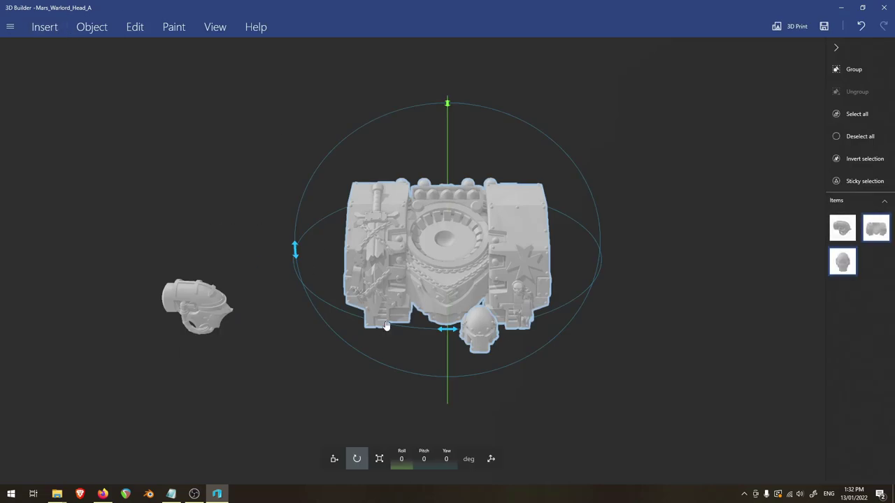
pyautogui.click(216, 300)
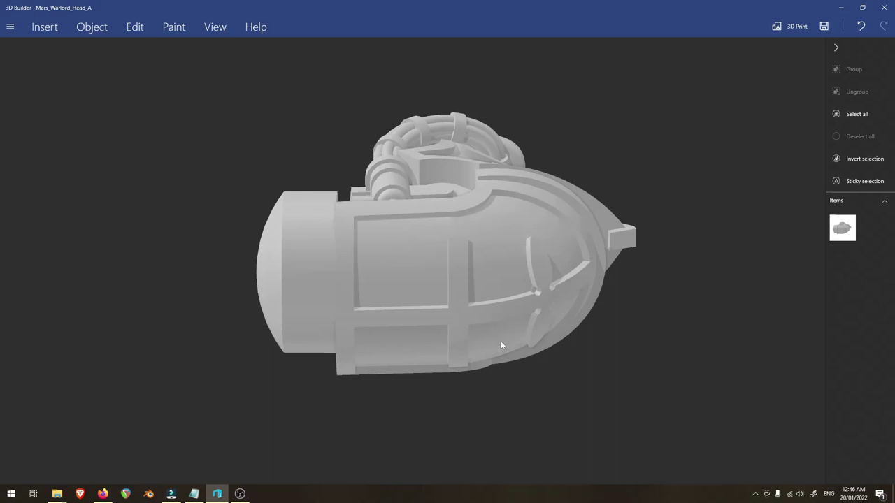
# Move the helmet sideways, higher, and along its length with the move arrows.
pyautogui.moveTo(452, 331)
pyautogui.mouseDown(button='right')
pyautogui.moveTo(615, 288)
pyautogui.moveTo(636, 312)
pyautogui.moveTo(577, 350)
pyautogui.moveTo(439, 319)
pyautogui.moveTo(422, 331)
pyautogui.mouseUp(button='right')
pyautogui.moveTo(588, 385)
pyautogui.mouseDown(button='right')
pyautogui.moveTo(389, 342)
pyautogui.moveTo(739, 189)
pyautogui.mouseUp(button='right')
pyautogui.moveTo(625, 225); pyautogui.dragTo(322, 224, button='right')
pyautogui.moveTo(230, 156)
pyautogui.mouseDown(button='right')
pyautogui.moveTo(466, 203)
pyautogui.moveTo(374, 256)
pyautogui.moveTo(483, 271)
pyautogui.moveTo(616, 144)
pyautogui.moveTo(450, 86)
pyautogui.moveTo(269, 118)
pyautogui.moveTo(320, 214)
pyautogui.moveTo(455, 234)
pyautogui.moveTo(501, 211)
pyautogui.mouseUp(button='right')
pyautogui.moveTo(501, 211)
pyautogui.mouseDown(button='middle')
pyautogui.moveTo(649, 237)
pyautogui.moveTo(427, 259)
pyautogui.moveTo(562, 307)
pyautogui.moveTo(549, 366)
pyautogui.moveTo(316, 346)
pyautogui.moveTo(325, 368)
pyautogui.moveTo(461, 346)
pyautogui.mouseUp(button='middle')
pyautogui.scroll(3, 448, 349)
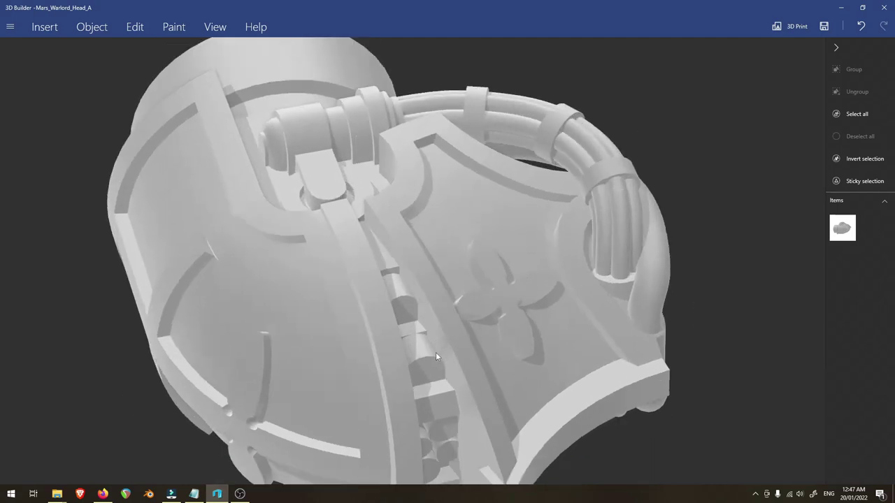
pyautogui.scroll(-5, 439, 351)
pyautogui.scroll(-3, 438, 352)
pyautogui.scroll(5, 438, 353)
pyautogui.scroll(2, 438, 353)
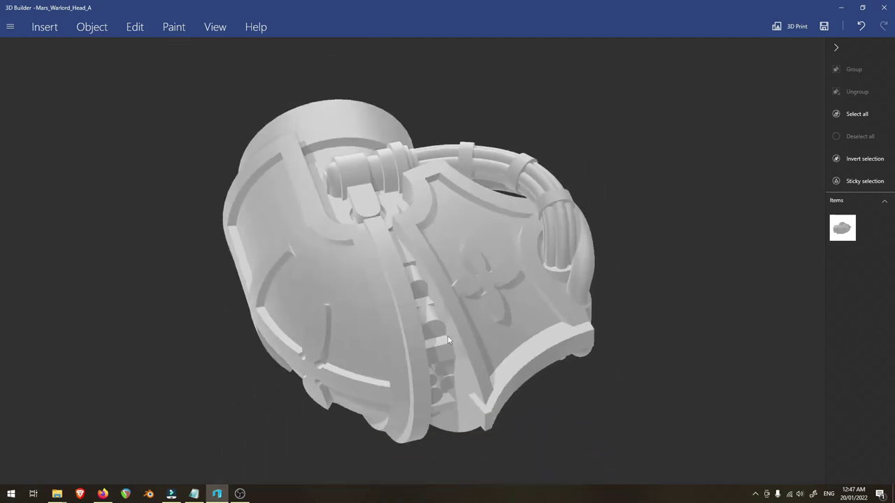
pyautogui.click(421, 266)
pyautogui.scroll(-2, 549, 349)
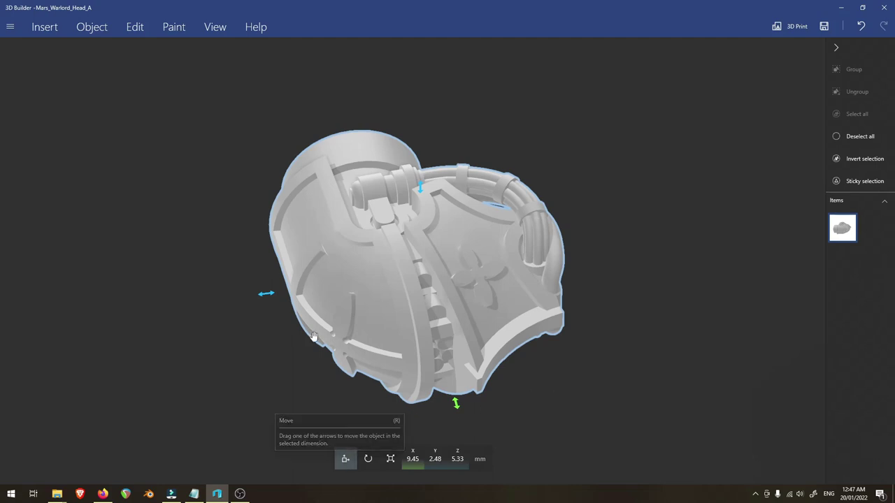
pyautogui.moveTo(266, 295); pyautogui.dragTo(180, 305)
pyautogui.moveTo(329, 201); pyautogui.dragTo(347, 100)
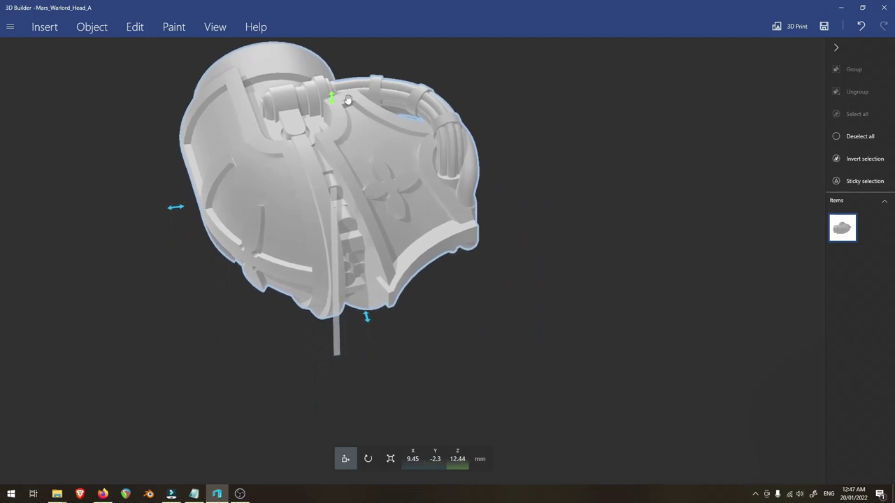
pyautogui.moveTo(371, 318); pyautogui.dragTo(390, 400)
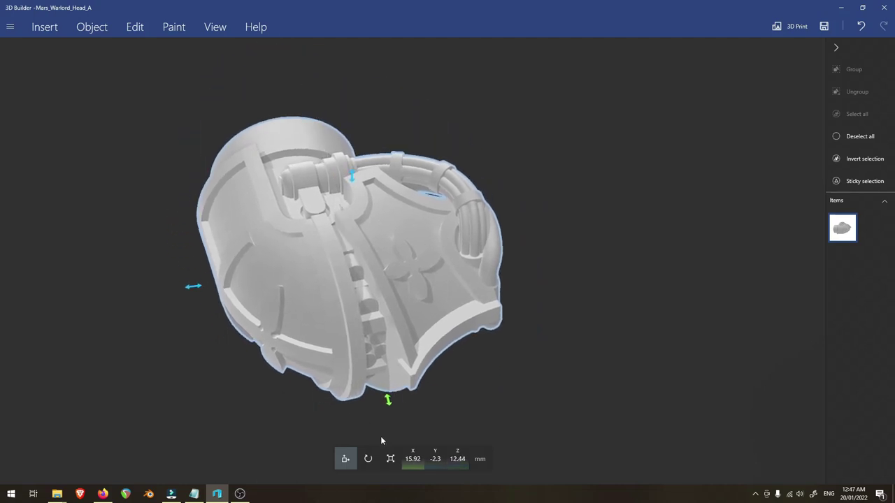
# Roll the helmet a quarter turn (-90°) and undo an accidental scale.
pyautogui.click(368, 459)
pyautogui.moveTo(357, 114)
pyautogui.mouseDown()
pyautogui.moveTo(473, 246)
pyautogui.moveTo(695, 224)
pyautogui.mouseUp()
pyautogui.click(379, 459)
pyautogui.hotkey('ctrl', 'z')
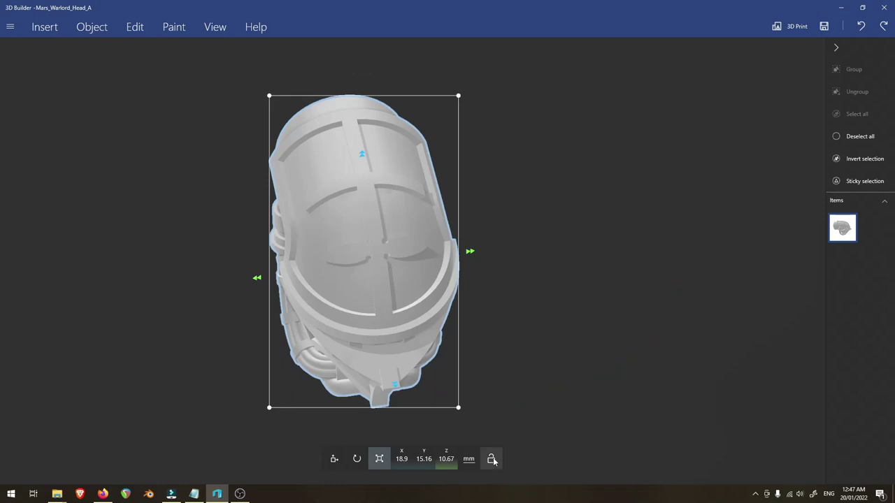
pyautogui.scroll(-2, 481, 281)
# Import the Vault Crusader Mech head and torso OBJ files from File Explorer.
pyautogui.moveTo(472, 251); pyautogui.dragTo(719, 240)
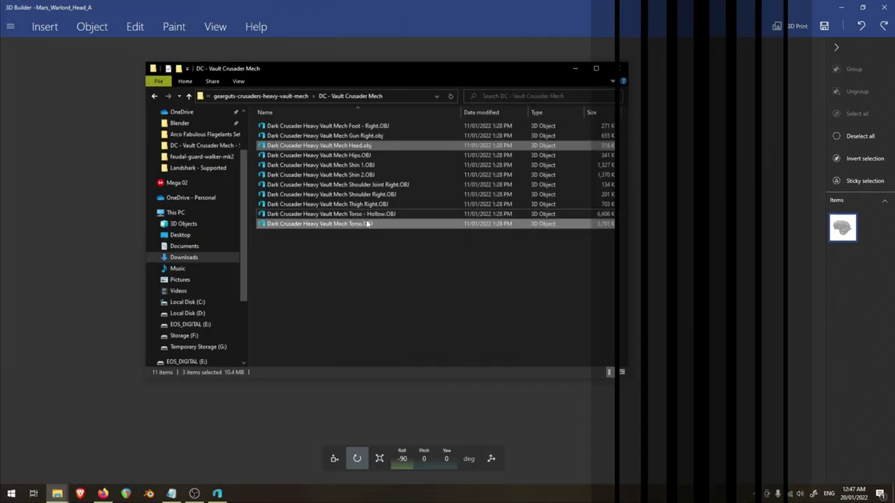
pyautogui.moveTo(362, 225); pyautogui.dragTo(315, 361)
pyautogui.moveTo(291, 418); pyautogui.dragTo(286, 417)
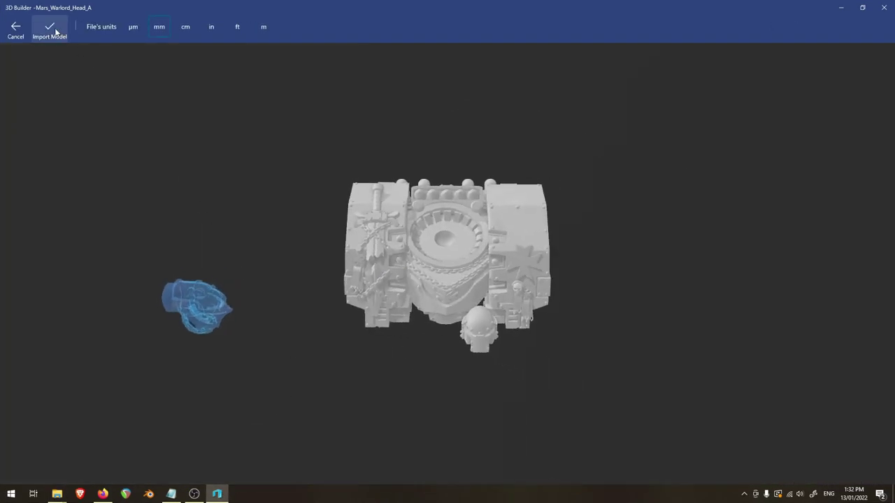
pyautogui.click(55, 31)
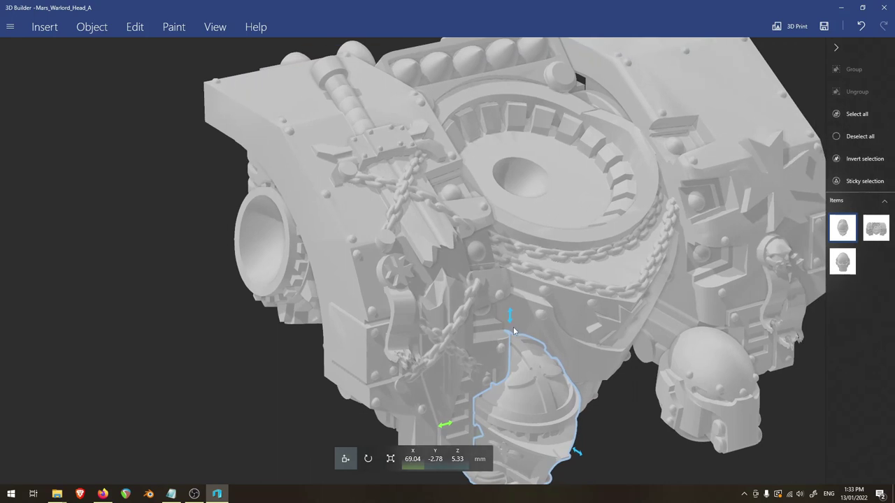
# Lift the warlord helmet onto the torso and slide it into the cockpit.
pyautogui.moveTo(509, 323); pyautogui.dragTo(527, 69)
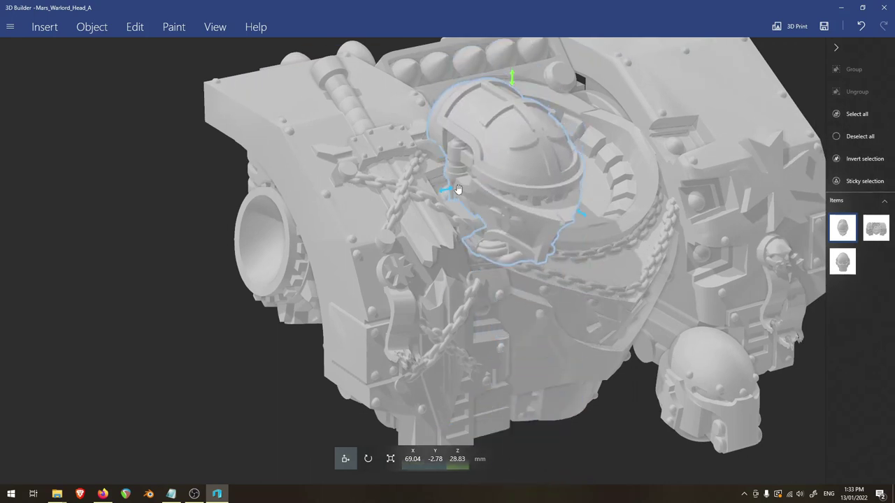
pyautogui.moveTo(466, 185); pyautogui.dragTo(495, 240)
pyautogui.moveTo(496, 241)
pyautogui.mouseDown(button='right')
pyautogui.moveTo(102, 230)
pyautogui.moveTo(311, 248)
pyautogui.mouseUp(button='right')
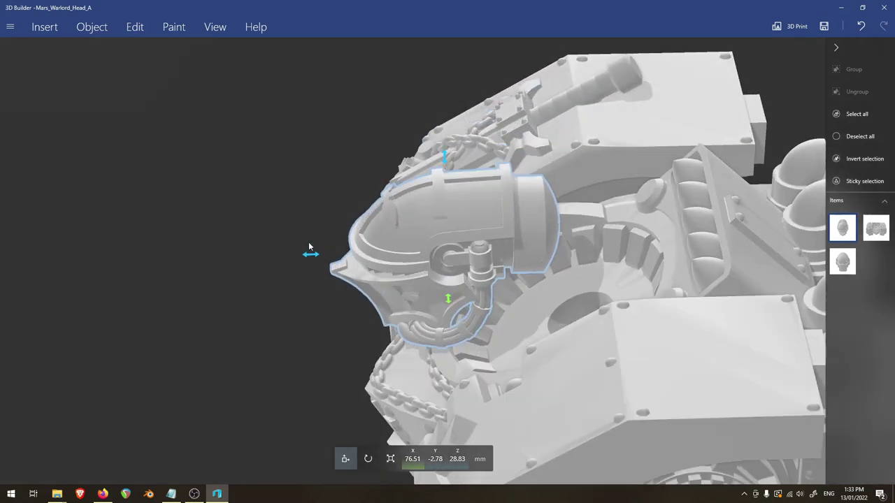
pyautogui.moveTo(310, 258); pyautogui.dragTo(399, 262)
pyautogui.scroll(-5, 468, 375)
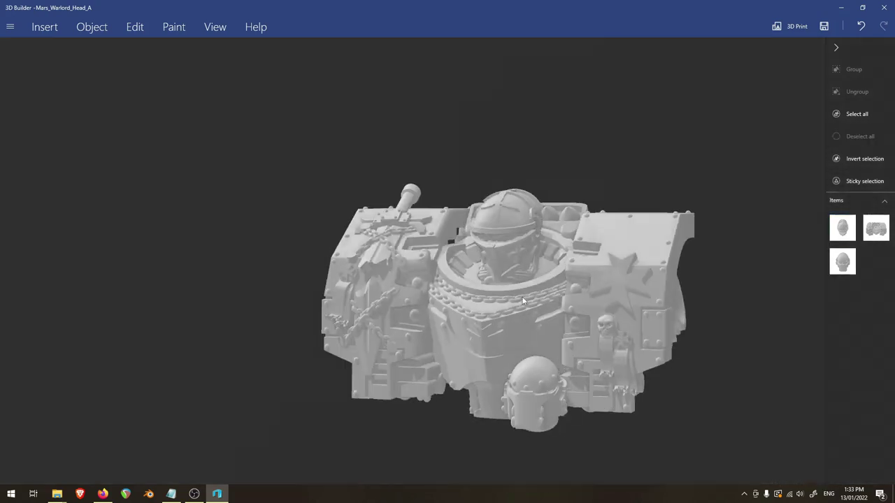
pyautogui.moveTo(554, 306)
pyautogui.mouseDown(button='right')
pyautogui.moveTo(691, 323)
pyautogui.moveTo(361, 331)
pyautogui.mouseUp(button='right')
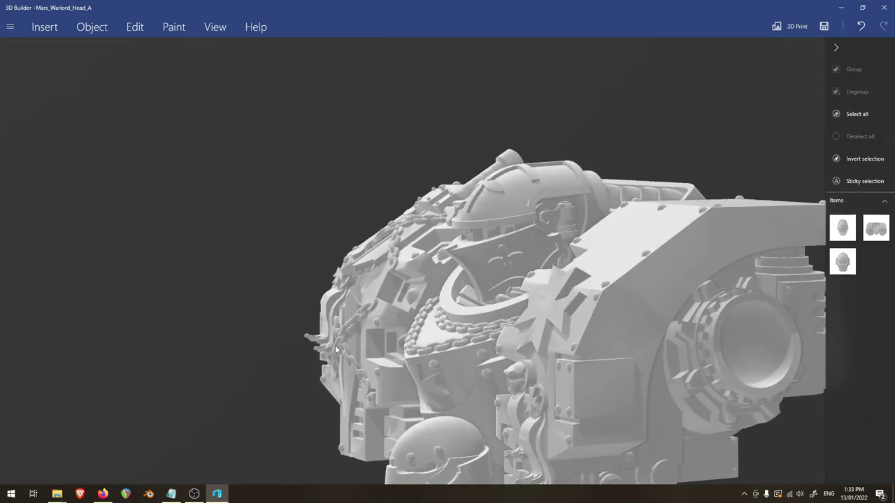
pyautogui.click(489, 231)
pyautogui.moveTo(489, 231)
pyautogui.mouseDown(button='right')
pyautogui.moveTo(320, 373)
pyautogui.moveTo(347, 346)
pyautogui.moveTo(655, 281)
pyautogui.moveTo(745, 290)
pyautogui.moveTo(464, 303)
pyautogui.mouseUp(button='right')
pyautogui.scroll(-3, 464, 304)
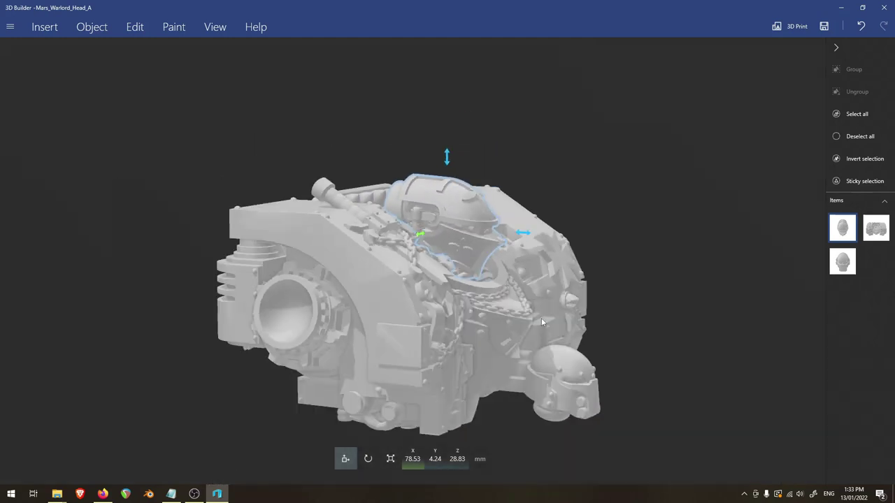
pyautogui.moveTo(541, 318); pyautogui.dragTo(409, 302, button='right')
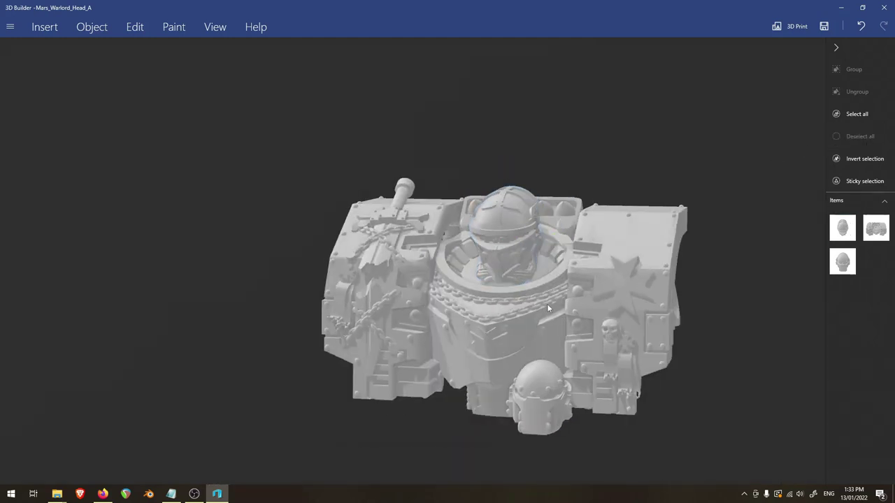
pyautogui.moveTo(546, 308); pyautogui.dragTo(544, 295, button='right')
pyautogui.scroll(3, 544, 296)
pyautogui.moveTo(510, 330)
pyautogui.mouseDown(button='right')
pyautogui.moveTo(657, 324)
pyautogui.moveTo(356, 233)
pyautogui.moveTo(389, 243)
pyautogui.mouseUp(button='right')
# Seat the Mech head in the cockpit ring, nudge the helmet, and select the torso for splitting.
pyautogui.moveTo(391, 239); pyautogui.dragTo(473, 231)
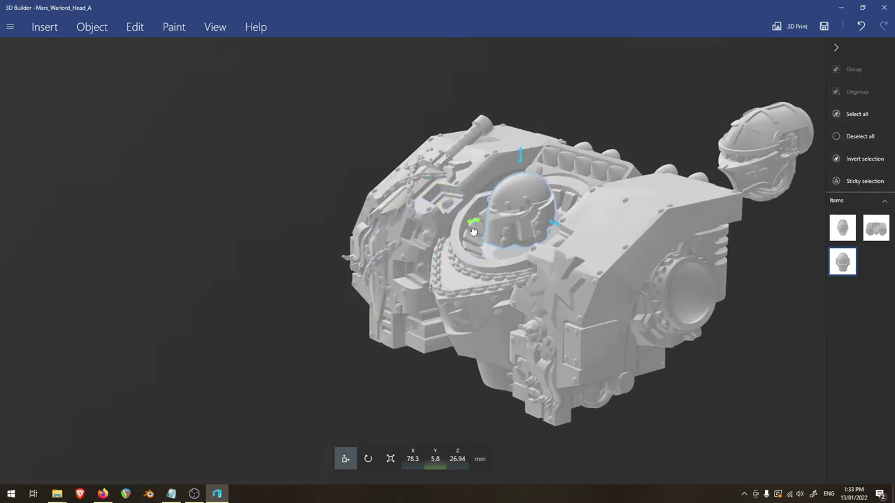
pyautogui.moveTo(472, 244)
pyautogui.mouseDown(button='right')
pyautogui.moveTo(546, 274)
pyautogui.moveTo(555, 288)
pyautogui.mouseUp(button='right')
pyautogui.scroll(3, 555, 245)
pyautogui.scroll(2, 457, 348)
pyautogui.moveTo(457, 346); pyautogui.dragTo(448, 330, button='right')
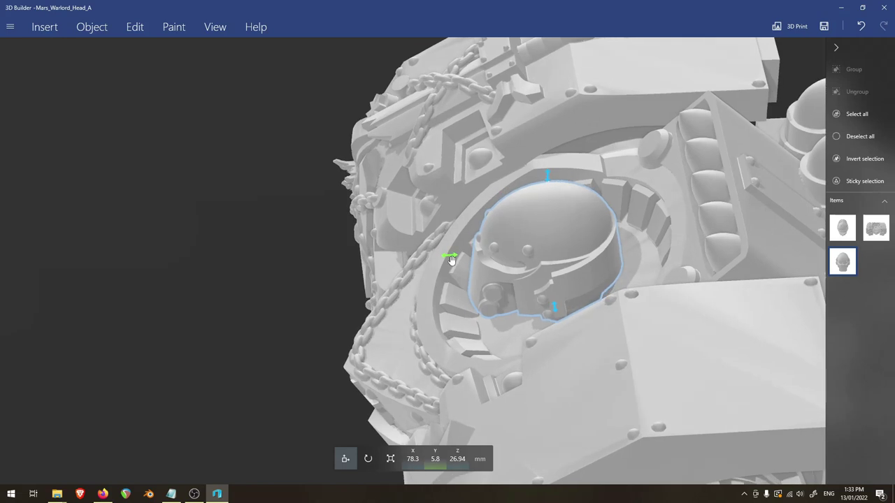
pyautogui.moveTo(451, 259); pyautogui.dragTo(466, 257)
pyautogui.scroll(-5, 529, 372)
pyautogui.scroll(-2, 684, 292)
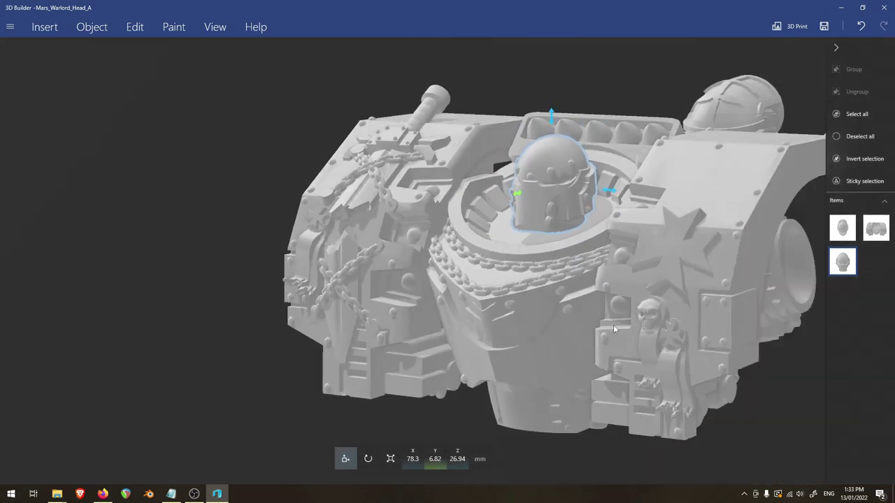
pyautogui.click(684, 292)
pyautogui.click(134, 26)
# Split the Mech torso in half with an upright cutting plane.
pyautogui.click(56, 50)
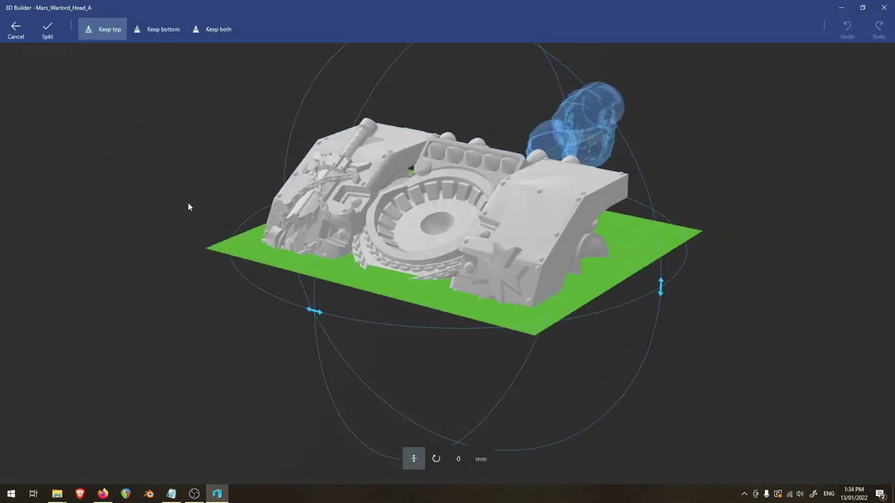
pyautogui.moveTo(658, 267); pyautogui.dragTo(450, 196)
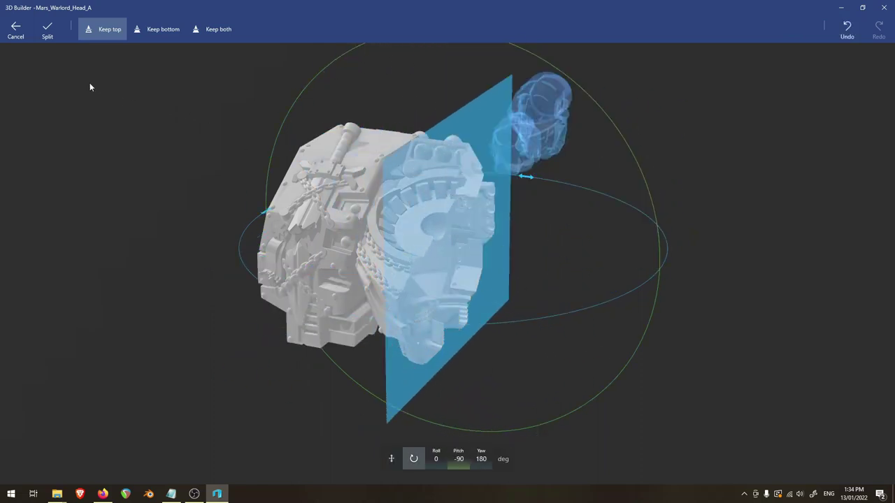
pyautogui.click(49, 33)
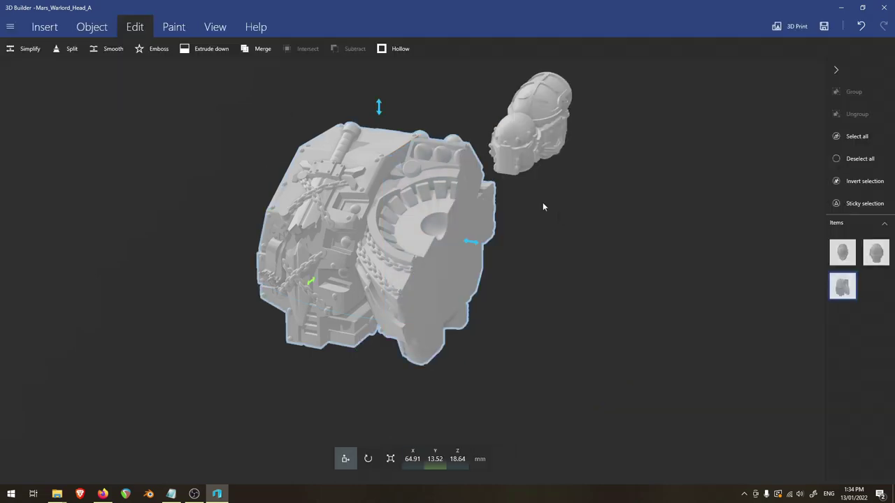
pyautogui.moveTo(571, 264)
pyautogui.mouseDown()
pyautogui.moveTo(434, 216)
pyautogui.moveTo(338, 207)
pyautogui.moveTo(381, 245)
pyautogui.moveTo(427, 260)
pyautogui.mouseUp()
# Select and inspect each of the two helmets sitting in the cut torso.
pyautogui.click(398, 199)
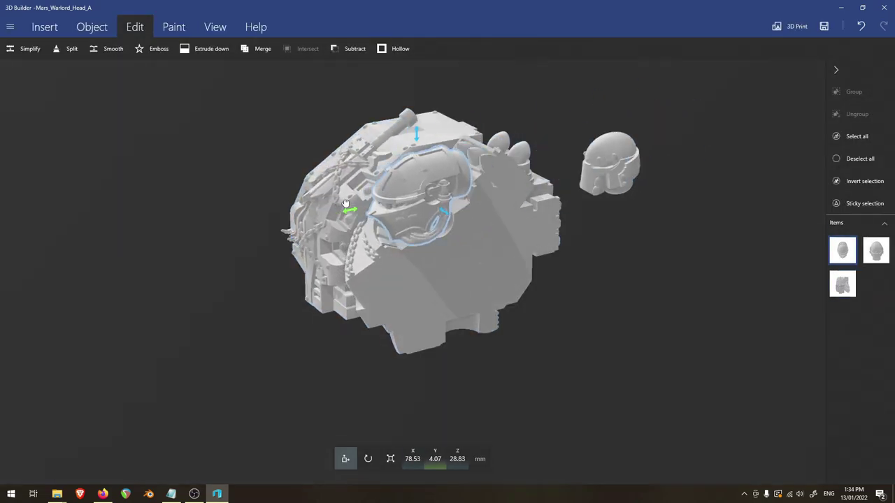
pyautogui.moveTo(476, 321); pyautogui.dragTo(420, 268)
pyautogui.scroll(3, 451, 271)
pyautogui.scroll(3, 451, 271)
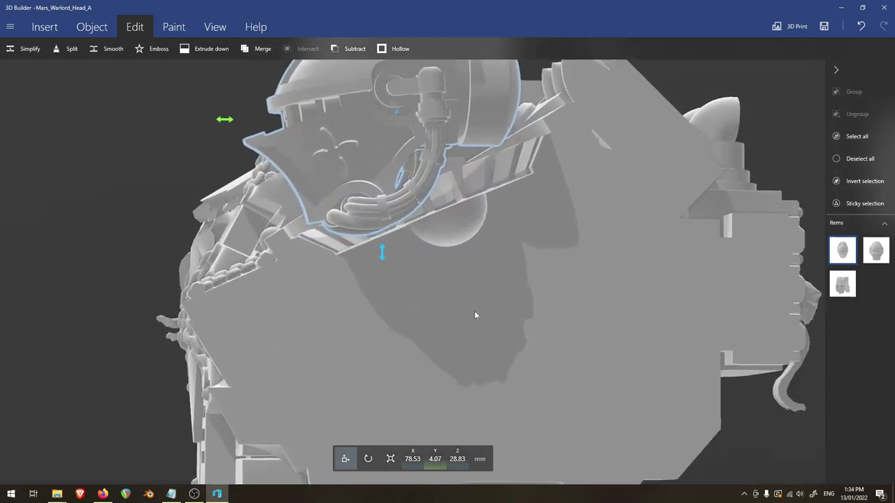
pyautogui.scroll(-3, 495, 389)
pyautogui.moveTo(495, 390); pyautogui.dragTo(391, 279)
pyautogui.click(366, 261)
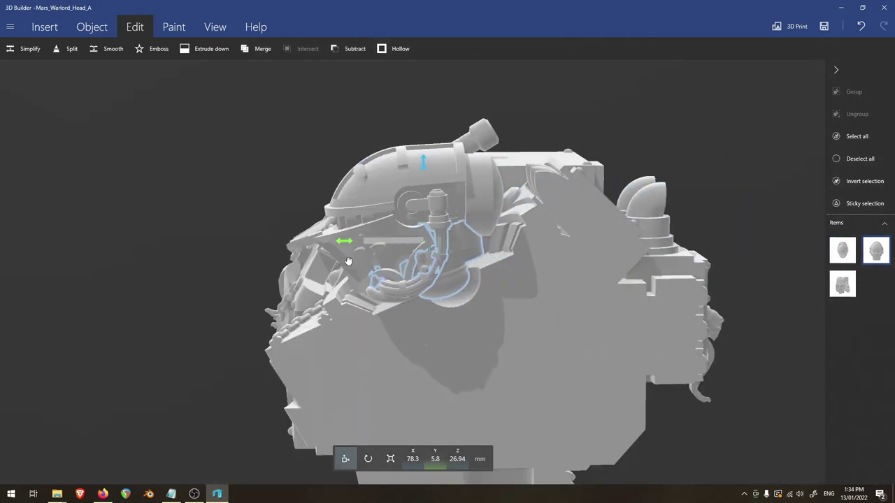
pyautogui.scroll(2, 546, 305)
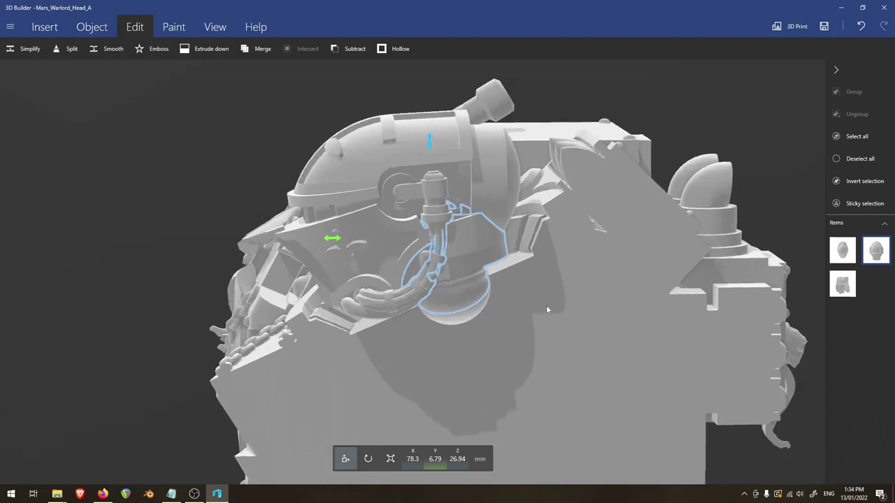
pyautogui.scroll(2, 573, 318)
pyautogui.click(838, 159)
pyautogui.moveTo(664, 196)
pyautogui.mouseDown()
pyautogui.moveTo(379, 226)
pyautogui.moveTo(473, 241)
pyautogui.moveTo(602, 238)
pyautogui.mouseUp()
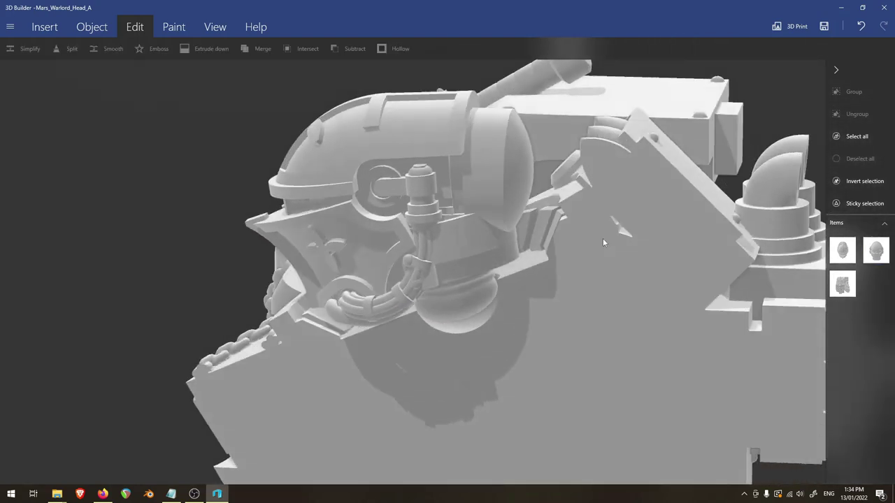
# Drag the mech's original head out of the torso to sit beside it.
pyautogui.moveTo(233, 268)
pyautogui.mouseDown()
pyautogui.moveTo(351, 219)
pyautogui.moveTo(612, 266)
pyautogui.moveTo(431, 315)
pyautogui.moveTo(220, 274)
pyautogui.moveTo(173, 307)
pyautogui.moveTo(455, 295)
pyautogui.moveTo(543, 327)
pyautogui.moveTo(497, 335)
pyautogui.moveTo(395, 220)
pyautogui.mouseUp()
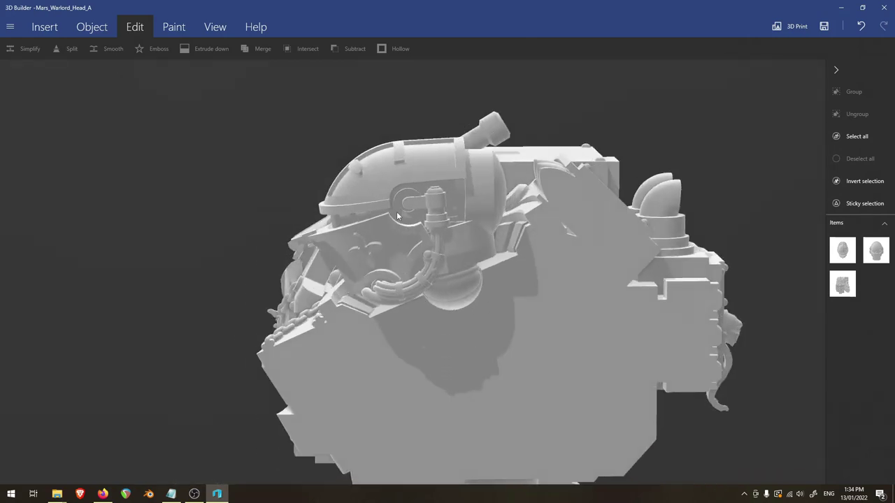
pyautogui.click(394, 220)
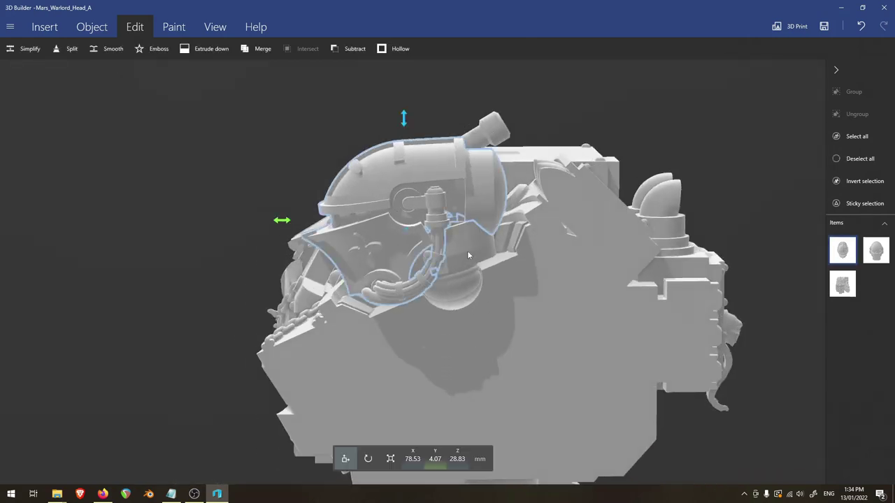
pyautogui.moveTo(347, 242); pyautogui.dragTo(764, 238)
pyautogui.moveTo(353, 238); pyautogui.dragTo(480, 328)
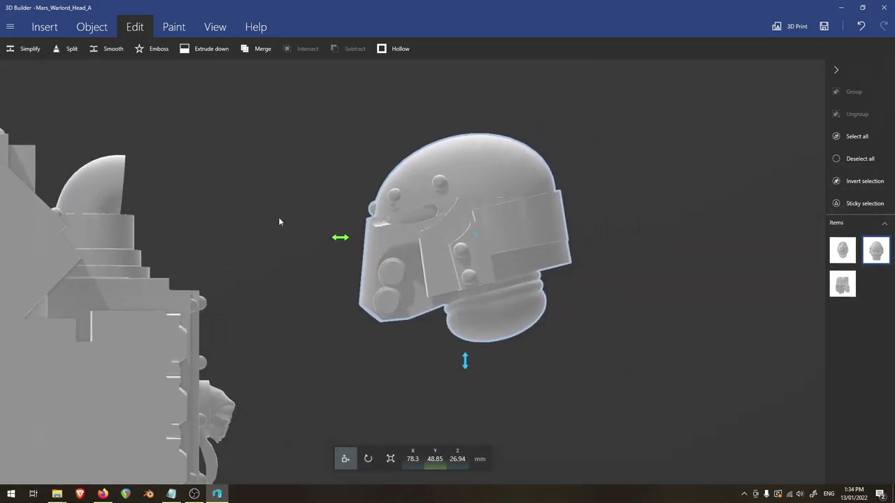
# Cut the helmet at the neck with a slightly tilted plane, keeping both parts.
pyautogui.click(70, 48)
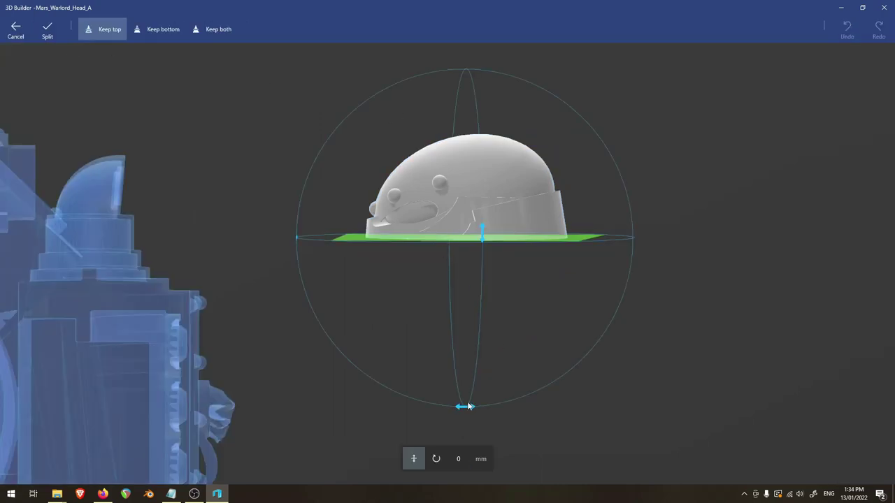
pyautogui.moveTo(468, 406); pyautogui.dragTo(489, 407)
pyautogui.click(213, 32)
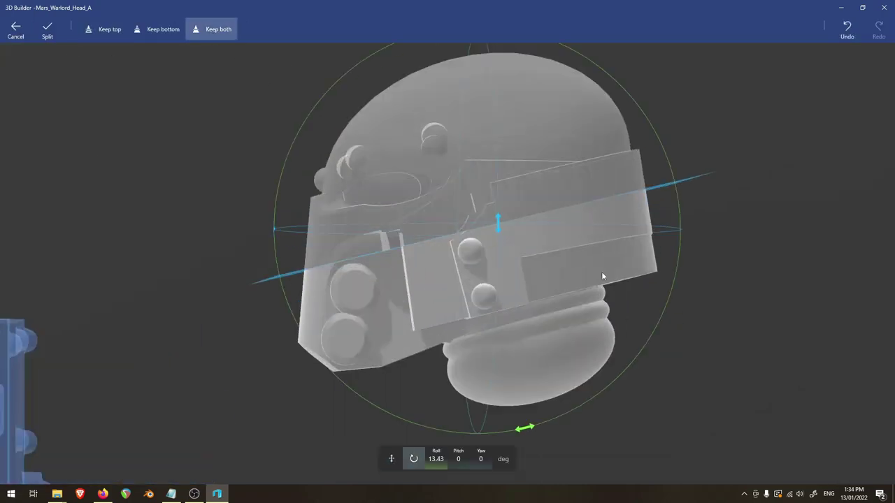
pyautogui.moveTo(695, 181); pyautogui.dragTo(708, 284)
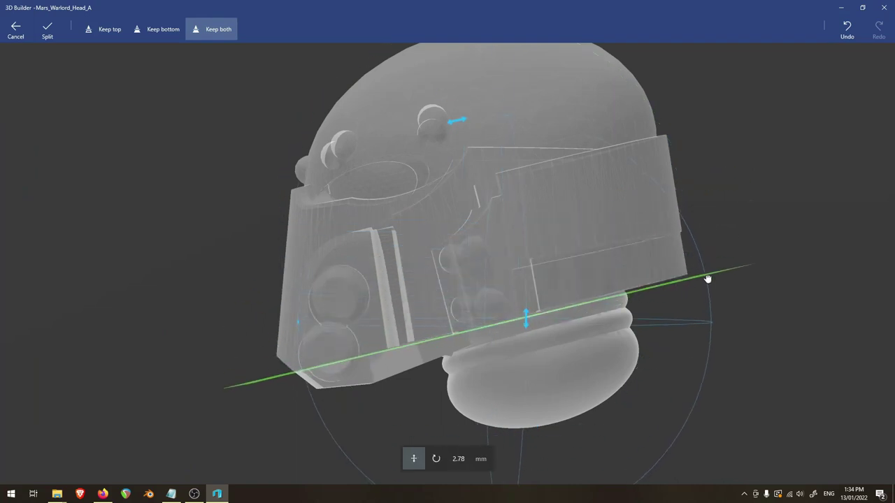
pyautogui.moveTo(729, 301)
pyautogui.mouseDown(button='right')
pyautogui.moveTo(721, 310)
pyautogui.moveTo(745, 321)
pyautogui.mouseUp(button='right')
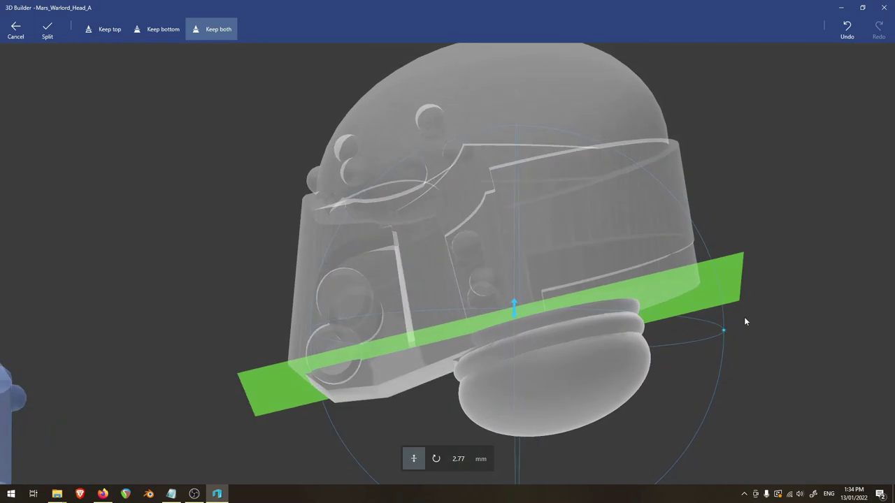
pyautogui.click(53, 32)
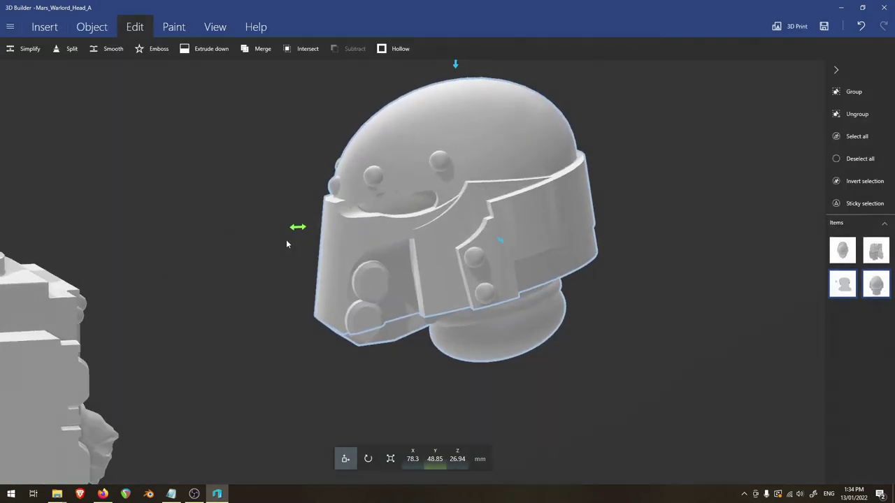
pyautogui.click(466, 358)
pyautogui.moveTo(540, 416)
pyautogui.mouseDown(button='right')
pyautogui.moveTo(539, 404)
pyautogui.moveTo(480, 389)
pyautogui.mouseUp(button='right')
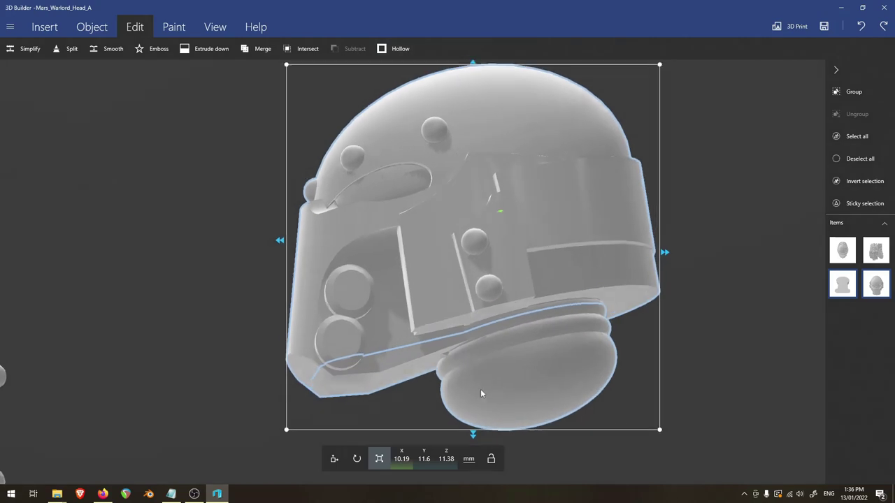
# Cut the helmet again with an upright plane through the faceplate.
pyautogui.click(70, 49)
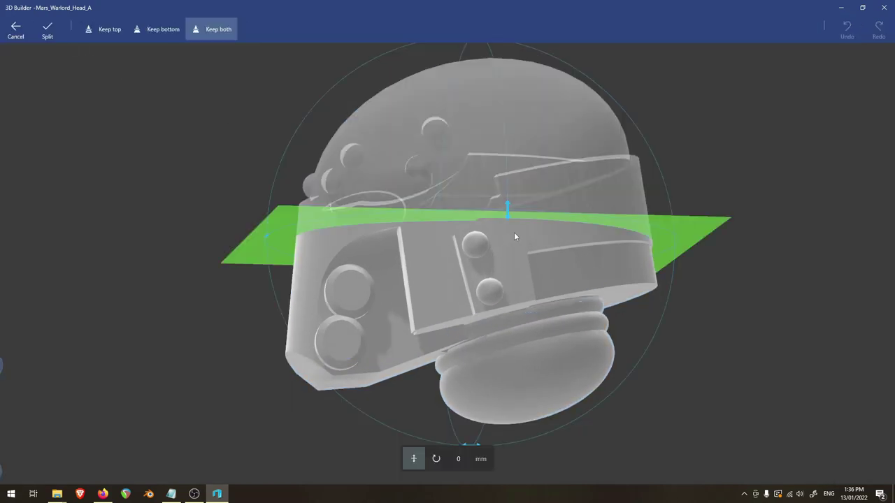
pyautogui.moveTo(634, 199); pyautogui.dragTo(531, 209, button='right')
pyautogui.moveTo(490, 231); pyautogui.dragTo(576, 266)
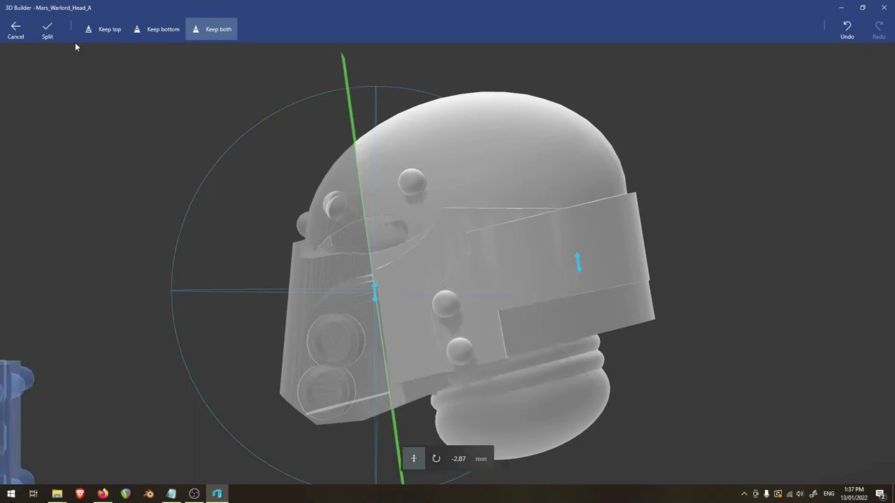
pyautogui.click(46, 30)
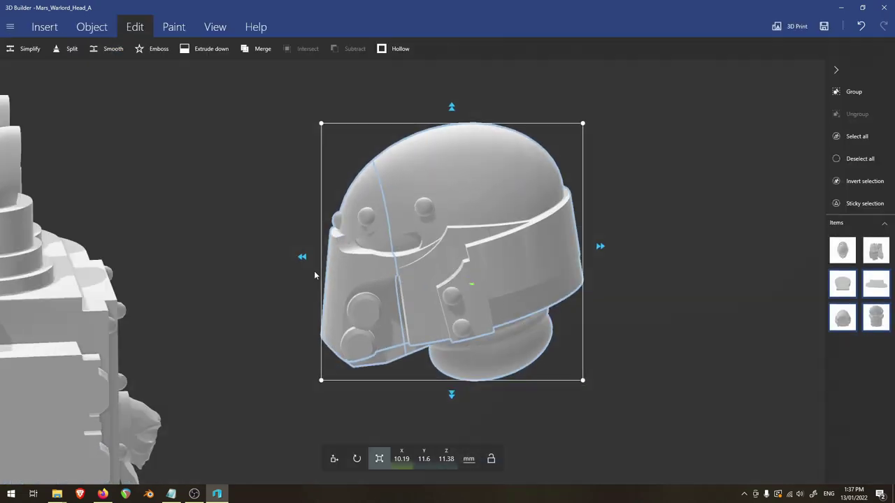
# Select the faceplate and jaw pieces and scale them to 7.5 mm along X.
pyautogui.click(357, 276)
pyautogui.moveTo(618, 324)
pyautogui.mouseDown()
pyautogui.moveTo(574, 280)
pyautogui.moveTo(553, 289)
pyautogui.mouseUp()
pyautogui.click(413, 361)
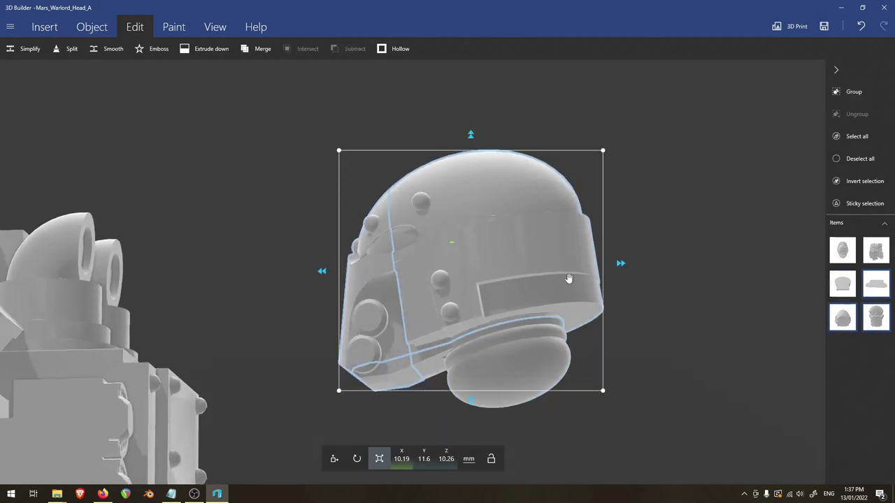
pyautogui.moveTo(568, 279)
pyautogui.mouseDown()
pyautogui.moveTo(712, 271)
pyautogui.moveTo(691, 268)
pyautogui.mouseUp()
pyautogui.moveTo(274, 194)
pyautogui.mouseDown()
pyautogui.moveTo(403, 242)
pyautogui.moveTo(372, 348)
pyautogui.mouseUp()
pyautogui.click(403, 462)
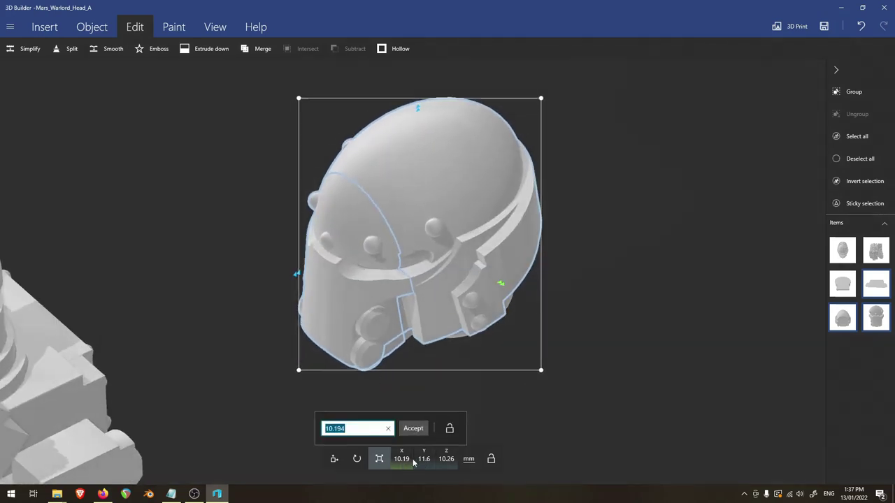
pyautogui.write('7.5')
pyautogui.press('Return')
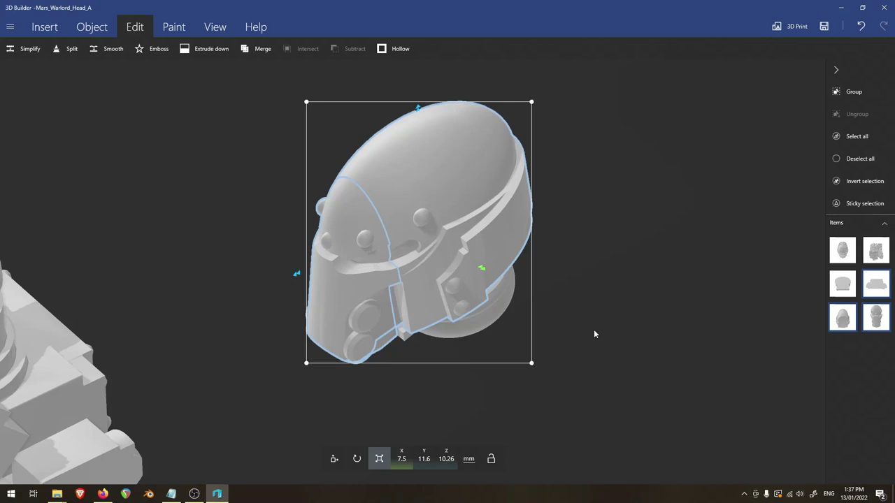
# Group the resized helmet pieces into a single helmet item.
pyautogui.moveTo(593, 330)
pyautogui.mouseDown()
pyautogui.moveTo(562, 266)
pyautogui.moveTo(586, 318)
pyautogui.moveTo(420, 301)
pyautogui.moveTo(497, 337)
pyautogui.mouseUp()
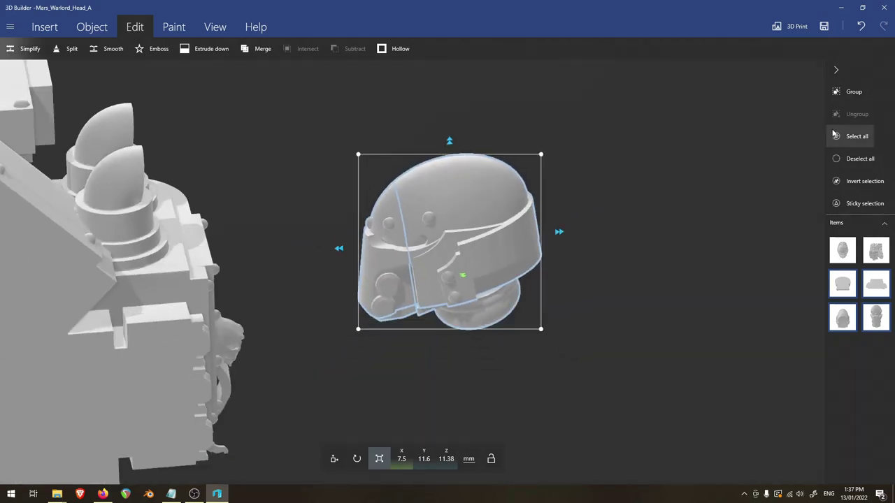
pyautogui.click(850, 96)
pyautogui.moveTo(531, 293)
pyautogui.mouseDown()
pyautogui.moveTo(517, 246)
pyautogui.moveTo(424, 185)
pyautogui.mouseUp()
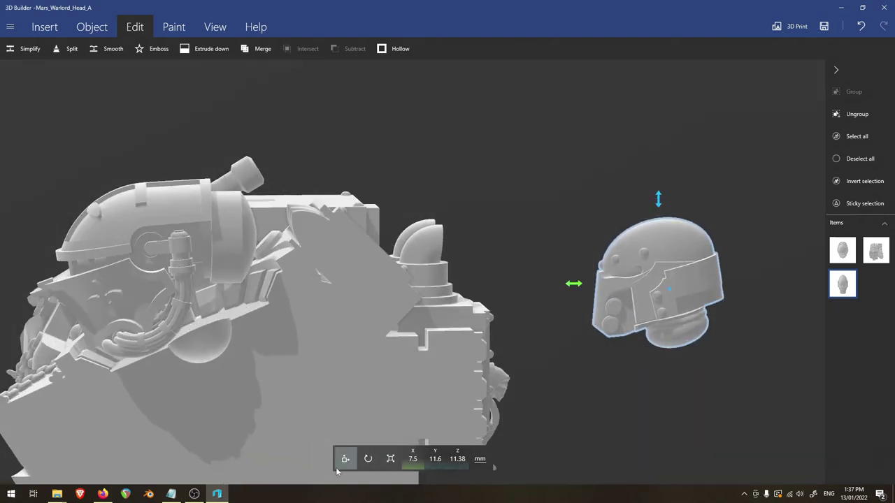
# Zoom in on the helmet atop the mech body and clear the selection.
pyautogui.moveTo(576, 277)
pyautogui.mouseDown()
pyautogui.moveTo(568, 292)
pyautogui.moveTo(103, 301)
pyautogui.mouseUp()
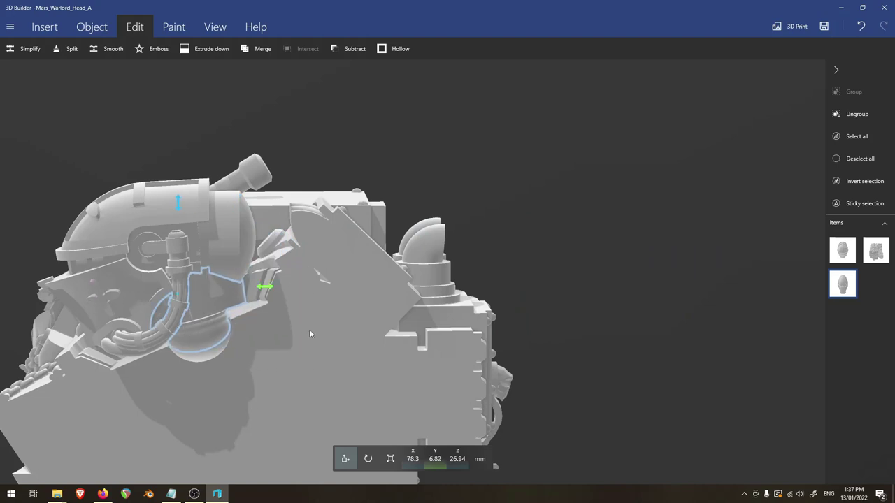
pyautogui.moveTo(310, 334)
pyautogui.mouseDown()
pyautogui.moveTo(493, 390)
pyautogui.moveTo(607, 234)
pyautogui.mouseUp()
pyautogui.scroll(5, 494, 390)
pyautogui.scroll(3, 465, 381)
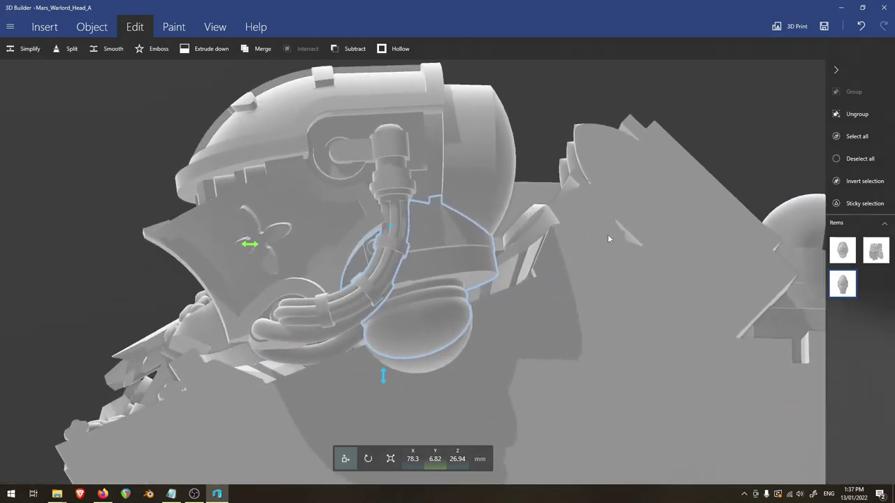
pyautogui.click(867, 159)
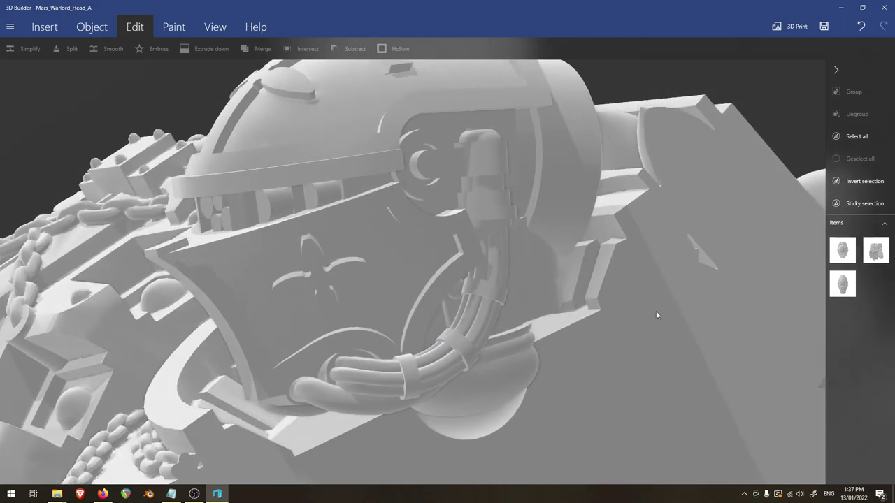
pyautogui.moveTo(656, 315)
pyautogui.mouseDown()
pyautogui.moveTo(446, 300)
pyautogui.moveTo(363, 308)
pyautogui.moveTo(337, 320)
pyautogui.moveTo(388, 305)
pyautogui.moveTo(448, 309)
pyautogui.moveTo(387, 282)
pyautogui.mouseUp()
# Nudge the mask part along Y and slightly down in Z to align it with the helmet.
pyautogui.click(387, 283)
pyautogui.moveTo(475, 266)
pyautogui.mouseDown()
pyautogui.moveTo(456, 269)
pyautogui.moveTo(535, 297)
pyautogui.moveTo(491, 145)
pyautogui.mouseUp()
pyautogui.moveTo(118, 185); pyautogui.dragTo(129, 187)
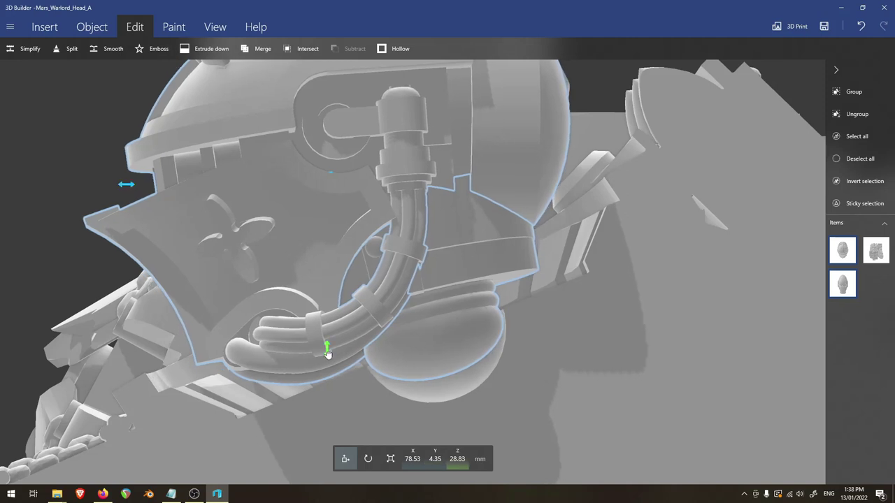
pyautogui.moveTo(327, 353); pyautogui.dragTo(326, 363)
# Add the other head item to the selection and delete the mech body, leaving the helmeted head.
pyautogui.moveTo(341, 407)
pyautogui.mouseDown()
pyautogui.moveTo(356, 424)
pyautogui.moveTo(396, 417)
pyautogui.mouseUp()
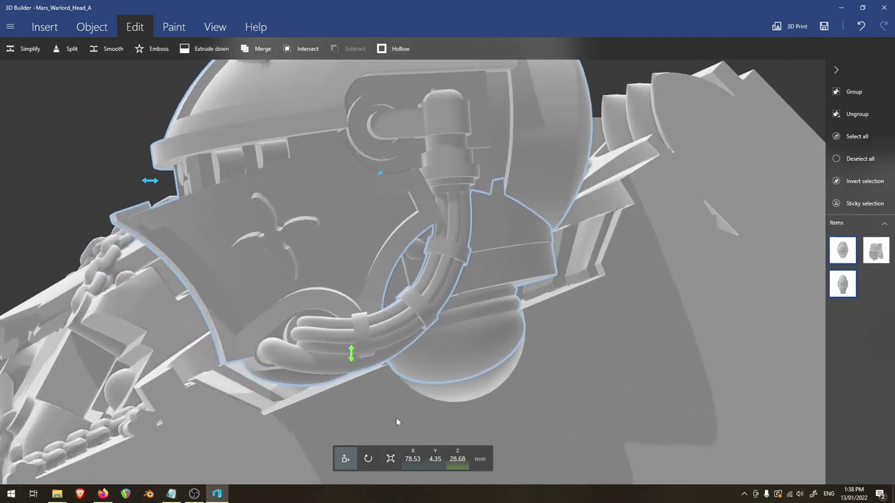
pyautogui.scroll(-5, 396, 421)
pyautogui.moveTo(397, 382)
pyautogui.mouseDown()
pyautogui.moveTo(506, 419)
pyautogui.moveTo(699, 416)
pyautogui.moveTo(589, 358)
pyautogui.mouseUp()
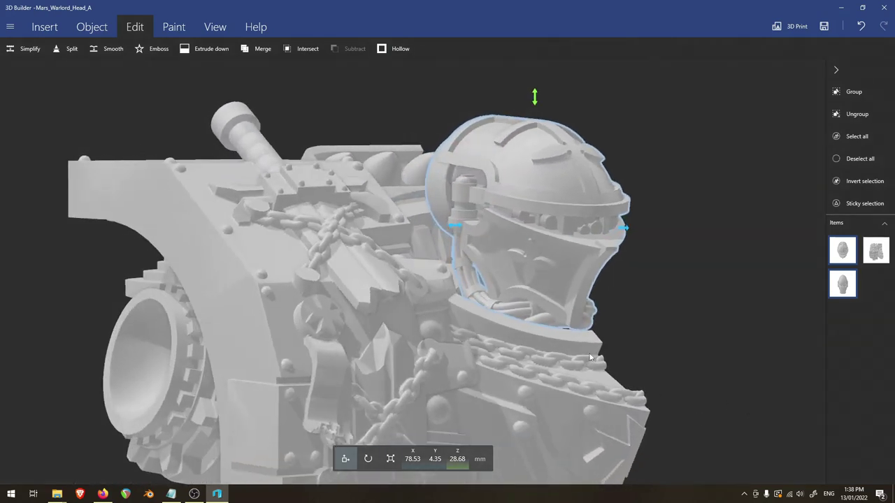
pyautogui.moveTo(664, 294)
pyautogui.mouseDown()
pyautogui.moveTo(588, 312)
pyautogui.moveTo(493, 249)
pyautogui.moveTo(681, 323)
pyautogui.mouseUp()
pyautogui.keyDown('ctrl'); pyautogui.click(493, 246); pyautogui.keyUp('ctrl')
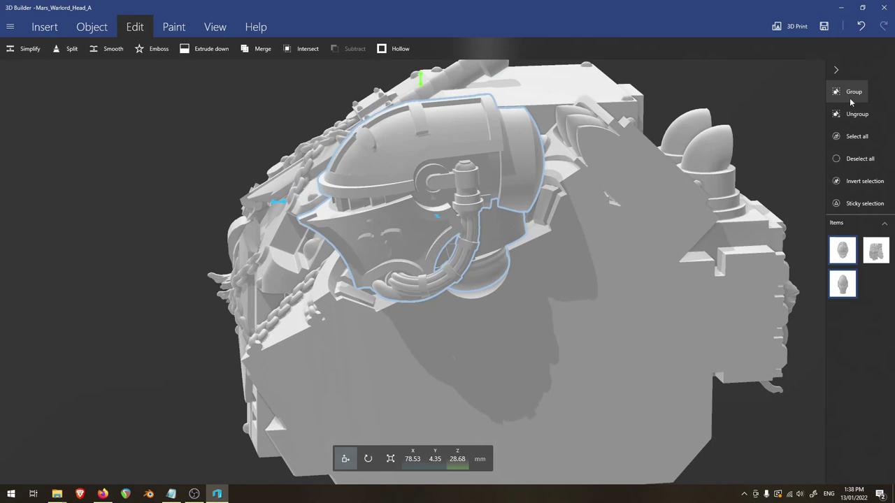
pyautogui.press('Delete')
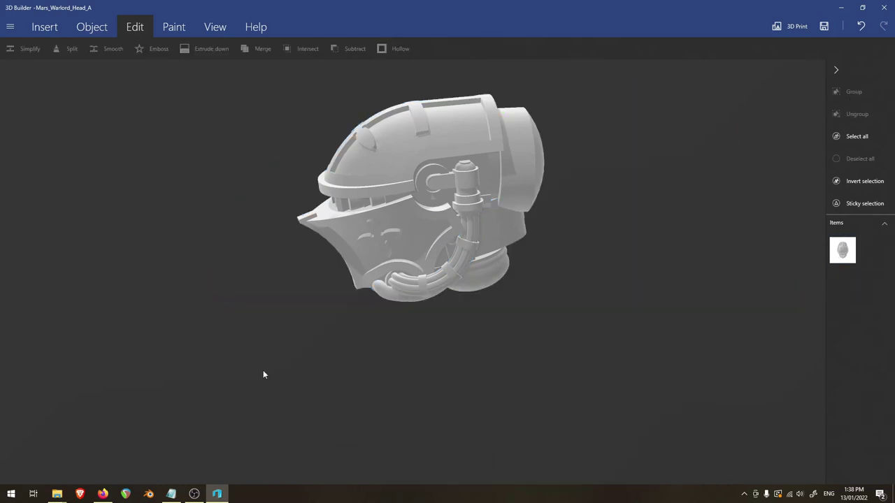
pyautogui.moveTo(263, 370); pyautogui.dragTo(502, 368)
pyautogui.moveTo(534, 302)
pyautogui.mouseDown()
pyautogui.moveTo(567, 347)
pyautogui.moveTo(535, 316)
pyautogui.mouseUp()
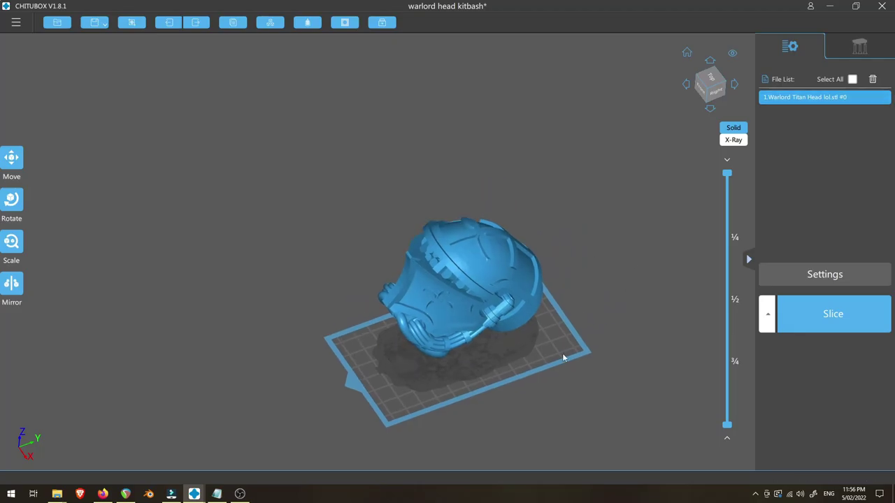
# Scrub the layer preview down to inspect the helmet's hollow 2.00 mm-walled interior.
pyautogui.scroll(2, 564, 355)
pyautogui.scroll(2, 487, 313)
pyautogui.scroll(2, 565, 362)
pyautogui.moveTo(565, 362)
pyautogui.mouseDown()
pyautogui.moveTo(599, 376)
pyautogui.moveTo(599, 387)
pyautogui.mouseUp()
pyautogui.moveTo(727, 173); pyautogui.dragTo(732, 206)
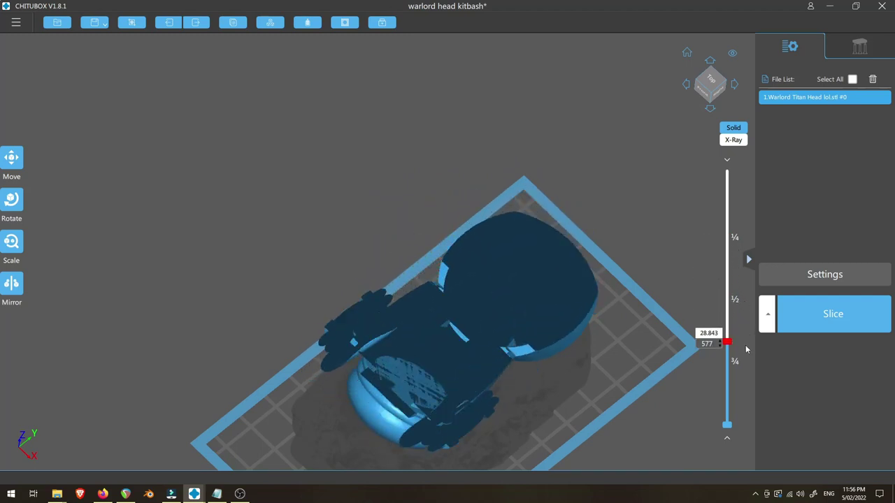
pyautogui.moveTo(740, 290); pyautogui.dragTo(731, 355)
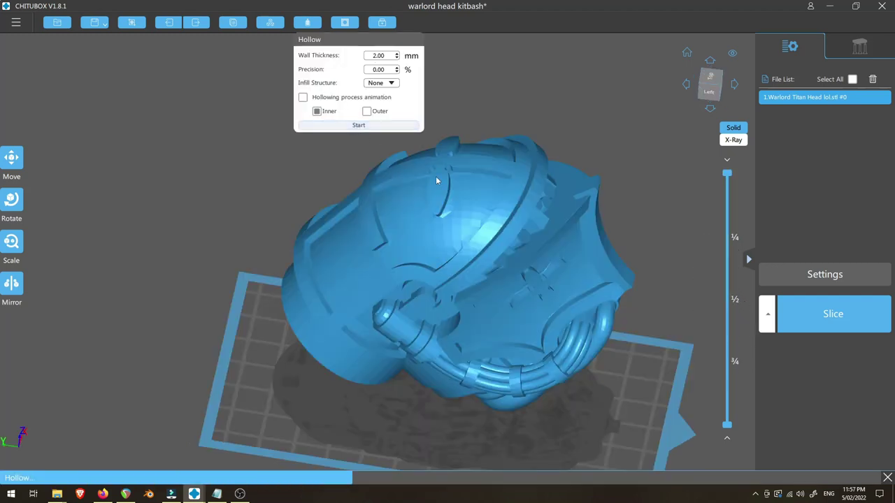
pyautogui.moveTo(728, 183); pyautogui.dragTo(724, 226)
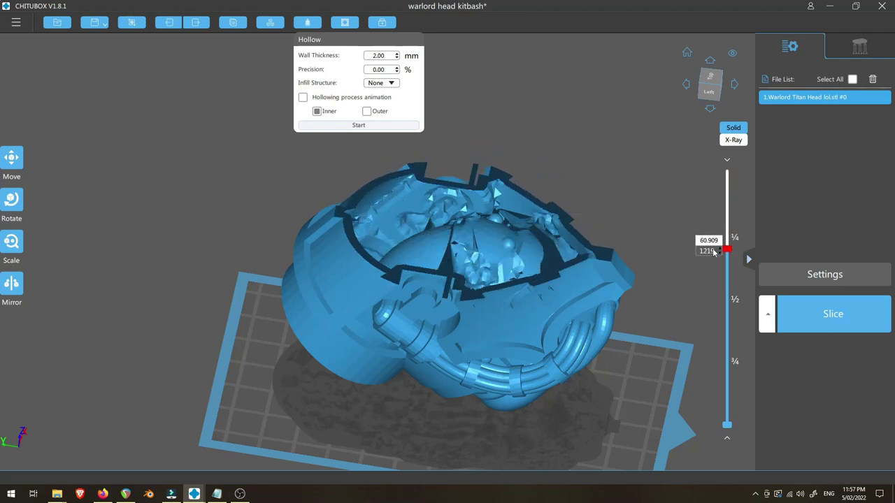
pyautogui.moveTo(694, 240); pyautogui.dragTo(611, 264, button='right')
pyautogui.moveTo(725, 236)
pyautogui.mouseDown()
pyautogui.moveTo(713, 378)
pyautogui.moveTo(727, 207)
pyautogui.moveTo(731, 217)
pyautogui.mouseUp()
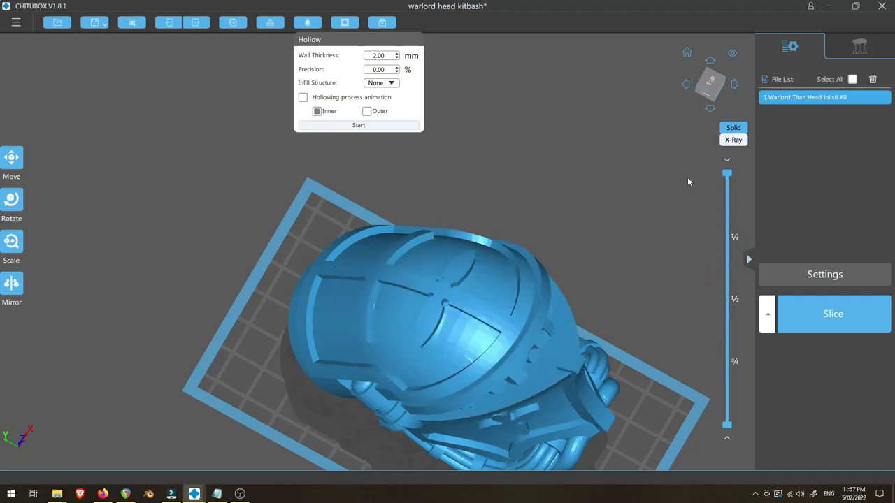
pyautogui.moveTo(687, 177)
pyautogui.mouseDown(button='right')
pyautogui.moveTo(599, 218)
pyautogui.moveTo(492, 192)
pyautogui.moveTo(613, 295)
pyautogui.mouseUp(button='right')
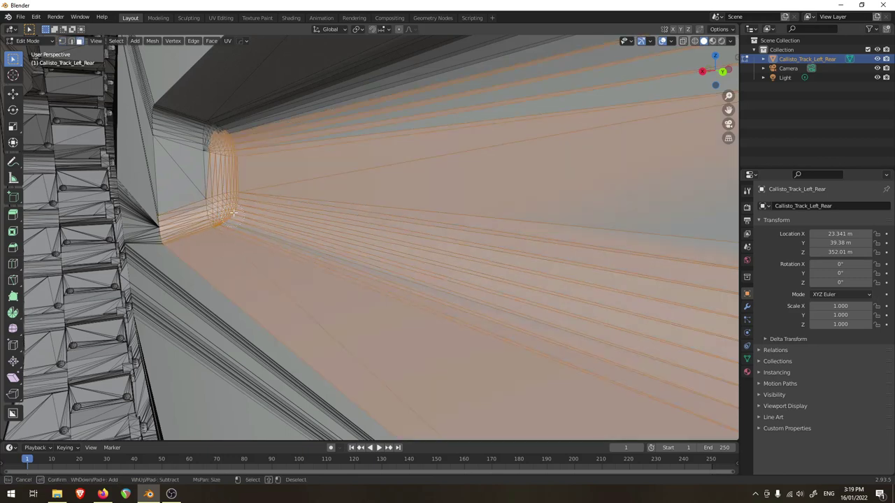
# Circle-select the inner ceiling faces of Callisto_Track_Left_Rear, then zoom out to review them.
pyautogui.moveTo(233, 213); pyautogui.dragTo(187, 138)
pyautogui.press('Escape')
pyautogui.moveTo(326, 67); pyautogui.dragTo(632, 164, button='middle')
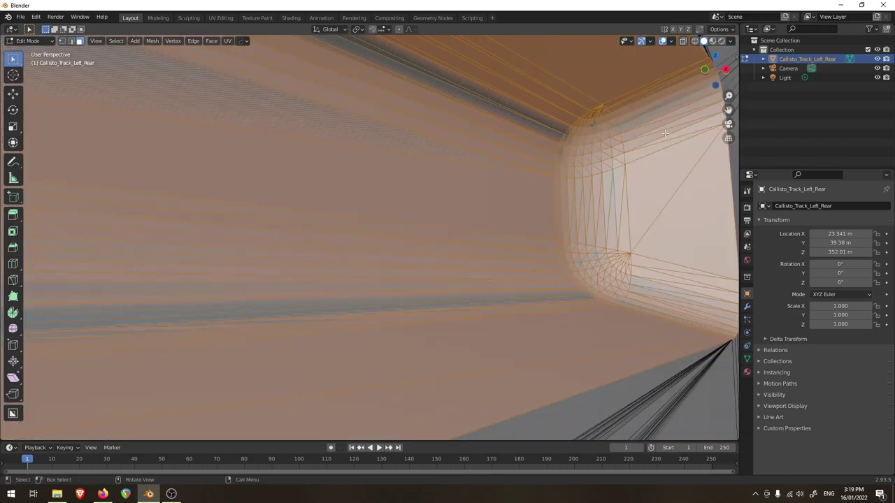
pyautogui.scroll(-3, 604, 195)
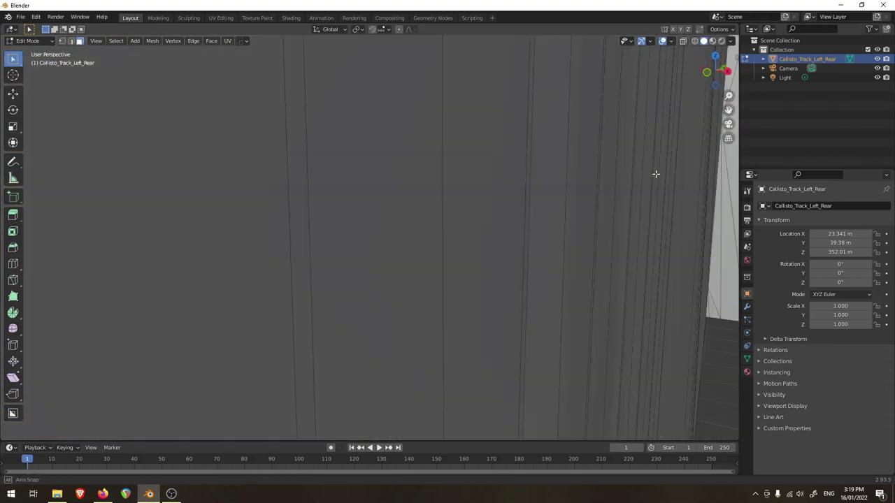
pyautogui.scroll(-3, 655, 174)
pyautogui.scroll(-3, 675, 170)
pyautogui.scroll(-3, 631, 254)
pyautogui.scroll(3, 594, 231)
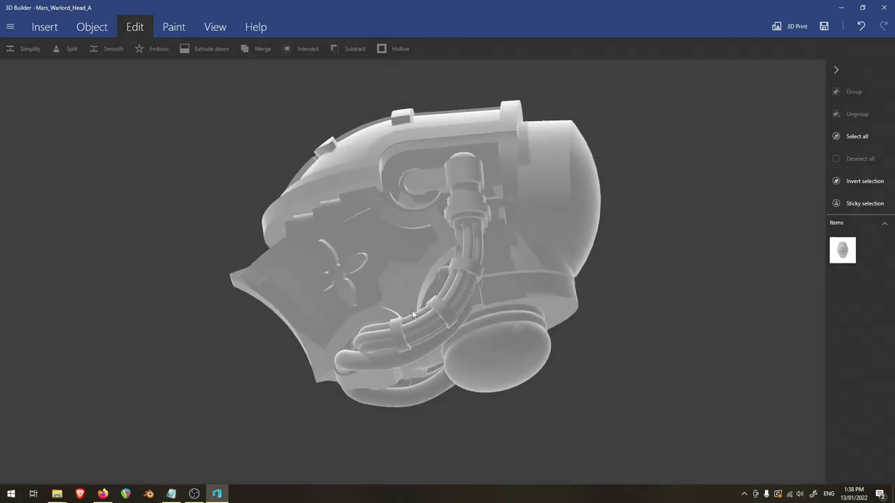
pyautogui.moveTo(556, 344)
pyautogui.mouseDown()
pyautogui.moveTo(304, 329)
pyautogui.moveTo(706, 326)
pyautogui.moveTo(581, 296)
pyautogui.mouseUp()
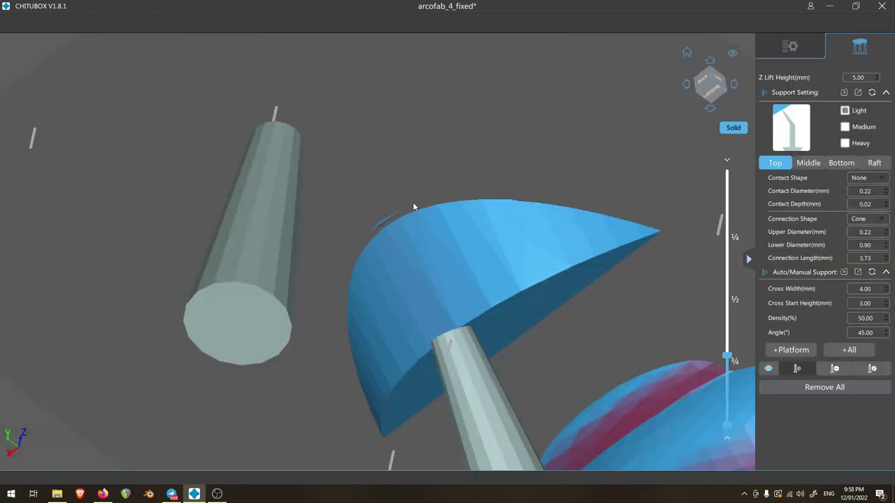
pyautogui.scroll(-2, 381, 227)
pyautogui.moveTo(381, 226); pyautogui.dragTo(506, 340)
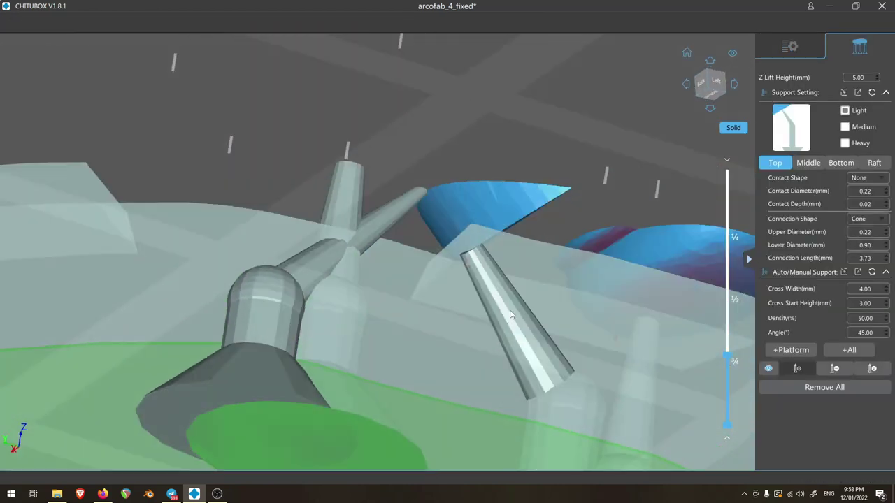
pyautogui.scroll(5, 506, 339)
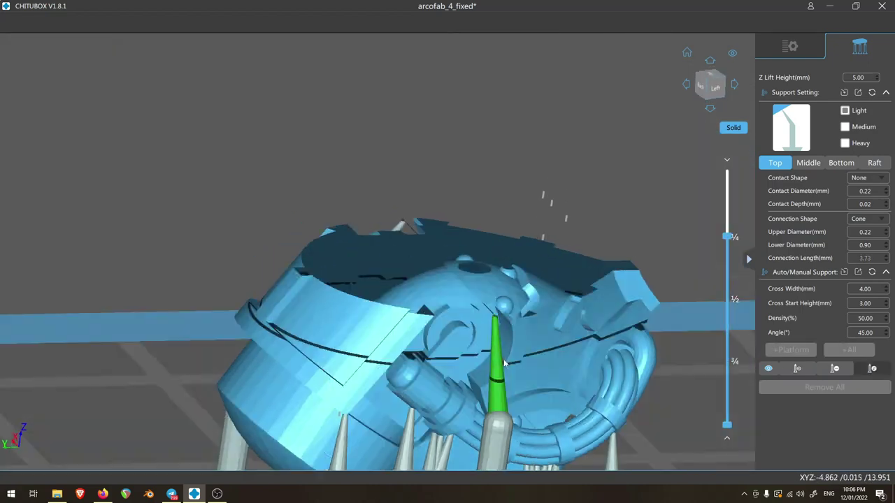
pyautogui.moveTo(503, 362); pyautogui.dragTo(602, 350)
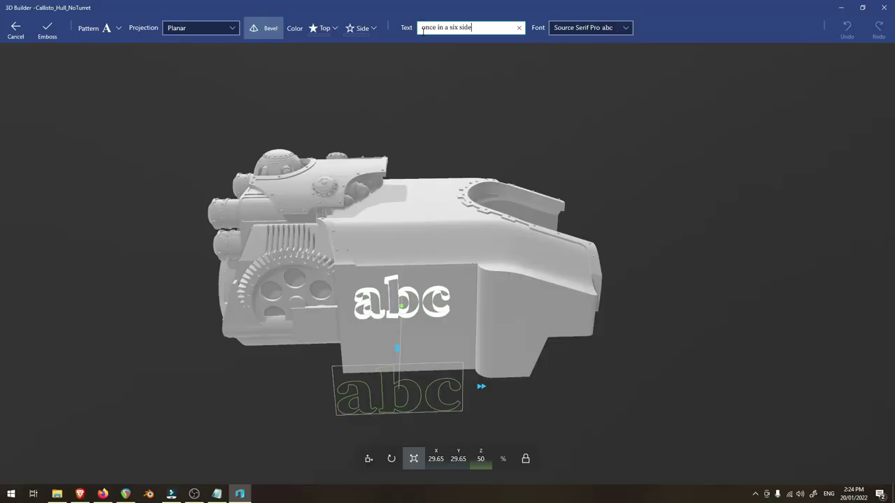
# Switch the 'once in a six side' text to rotating placement and check the pressed-in words.
pyautogui.moveTo(806, 254); pyautogui.dragTo(734, 259)
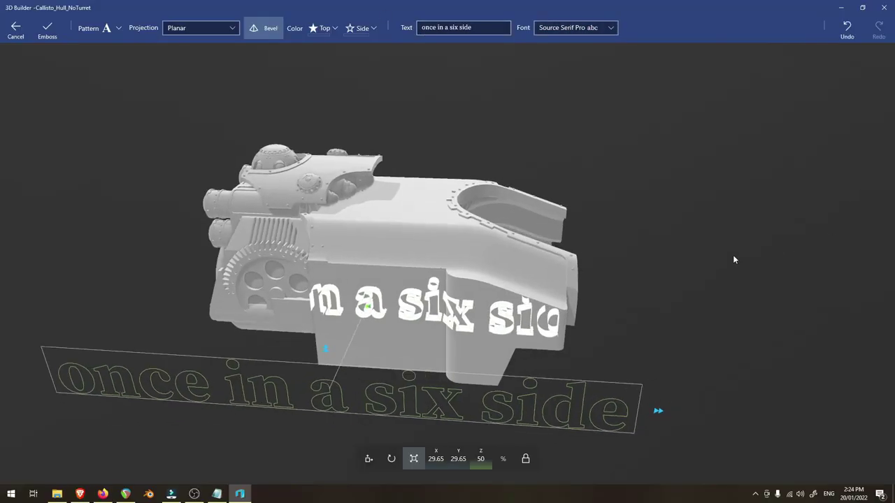
pyautogui.click(391, 459)
pyautogui.moveTo(433, 433); pyautogui.dragTo(545, 289)
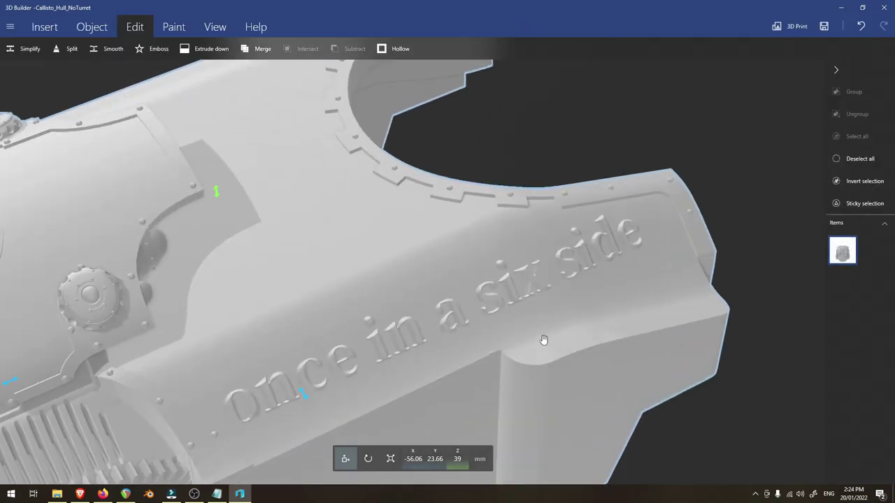
pyautogui.moveTo(521, 166); pyautogui.dragTo(373, 96)
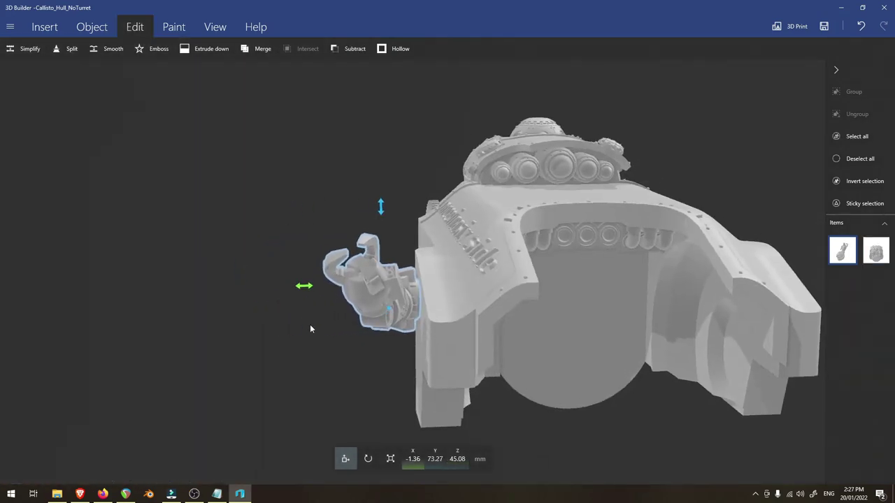
# Slide the claw arm along X flush against the hull side, then deselect it.
pyautogui.scroll(3, 336, 335)
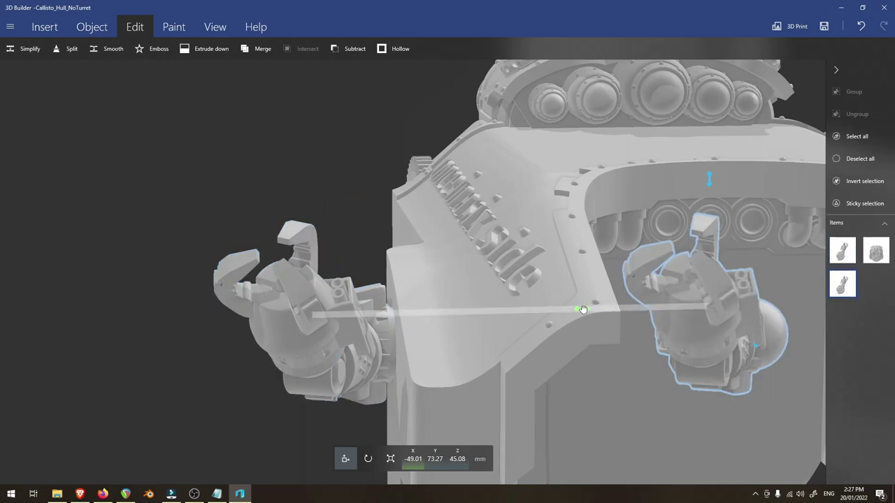
pyautogui.moveTo(582, 309); pyautogui.dragTo(311, 315)
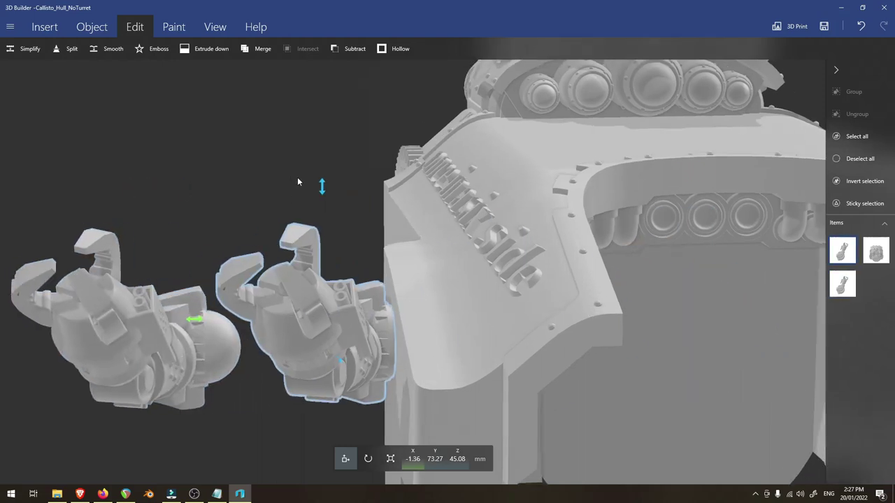
pyautogui.moveTo(297, 182); pyautogui.dragTo(288, 149)
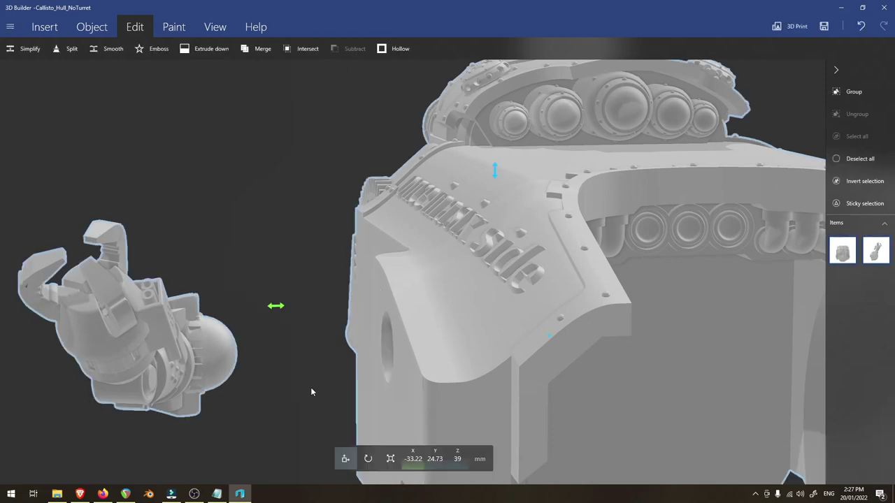
pyautogui.moveTo(310, 388); pyautogui.dragTo(347, 377)
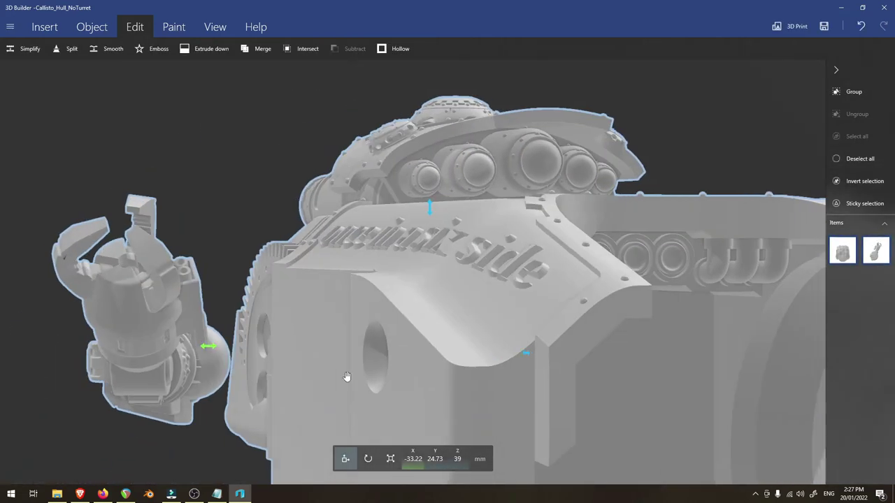
pyautogui.click(221, 369)
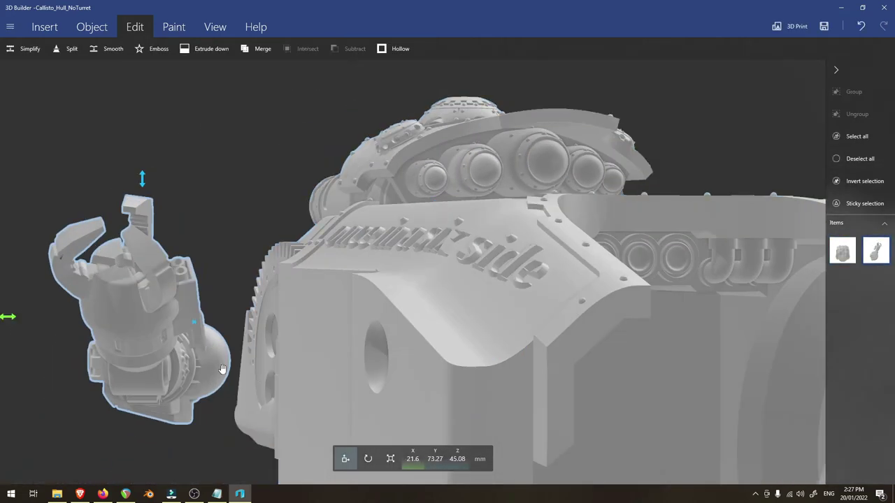
pyautogui.moveTo(13, 320); pyautogui.dragTo(178, 317)
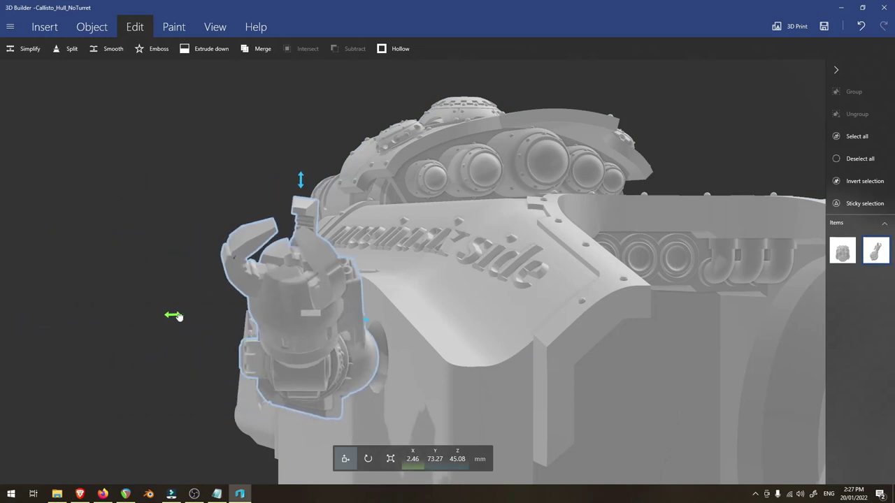
pyautogui.moveTo(117, 278)
pyautogui.mouseDown()
pyautogui.moveTo(231, 304)
pyautogui.moveTo(628, 211)
pyautogui.mouseUp()
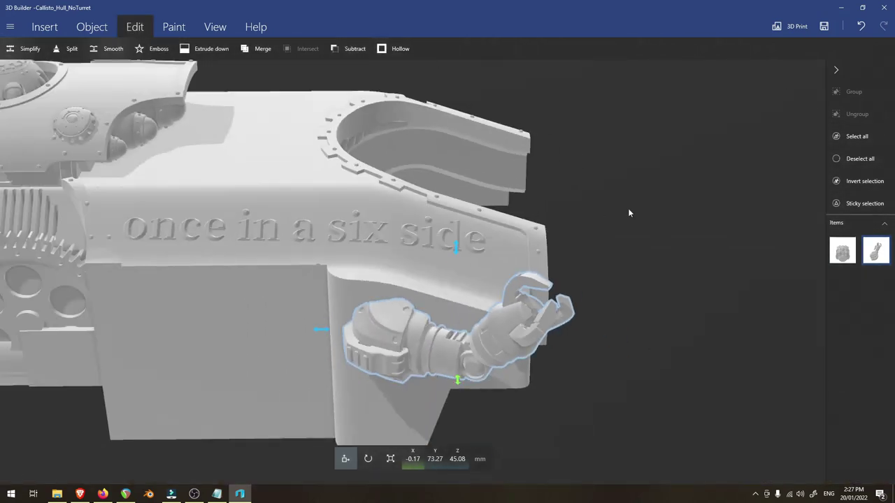
pyautogui.click(858, 153)
pyautogui.moveTo(699, 231)
pyautogui.mouseDown()
pyautogui.moveTo(597, 242)
pyautogui.moveTo(386, 226)
pyautogui.moveTo(439, 240)
pyautogui.moveTo(637, 346)
pyautogui.moveTo(545, 328)
pyautogui.mouseUp()
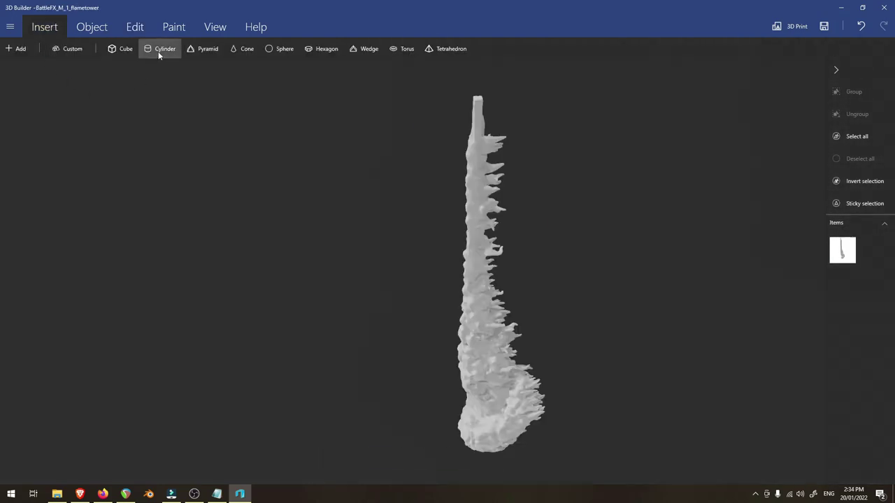
# Insert a 1.25-size cylinder rod and place it on top of the flame tower.
pyautogui.click(159, 50)
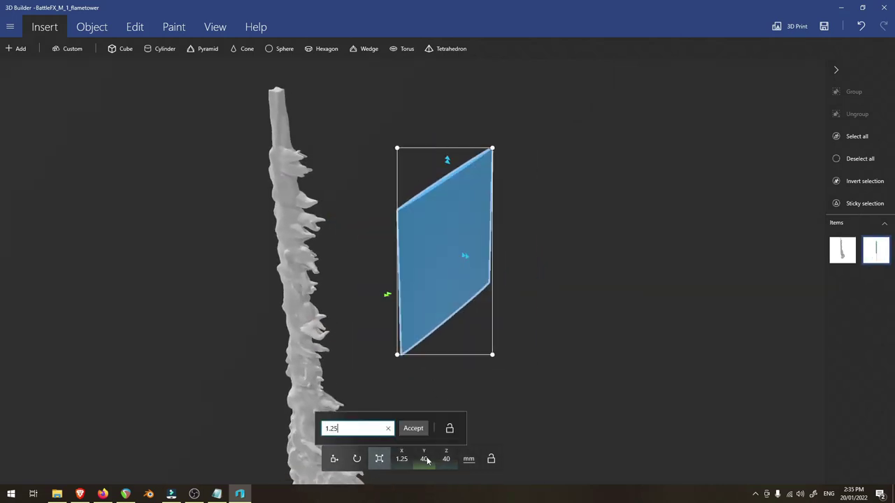
pyautogui.press('Return')
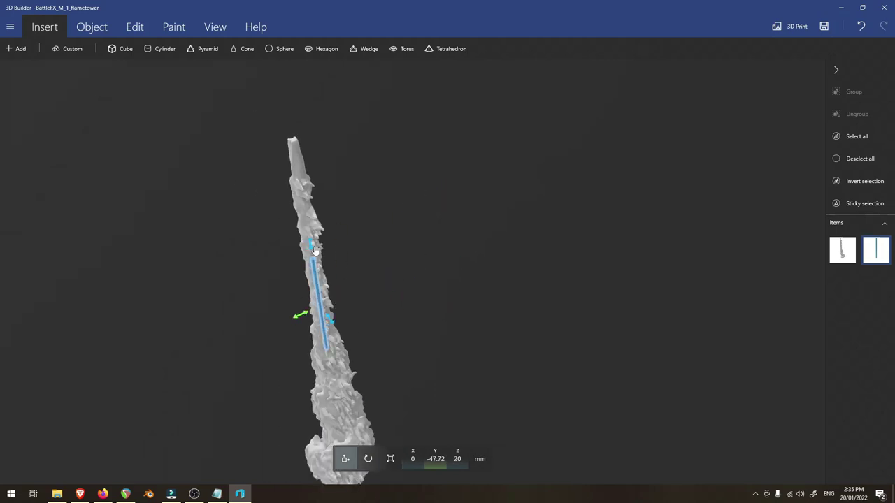
pyautogui.moveTo(308, 120)
pyautogui.mouseDown()
pyautogui.moveTo(310, 219)
pyautogui.moveTo(473, 350)
pyautogui.moveTo(531, 343)
pyautogui.mouseUp()
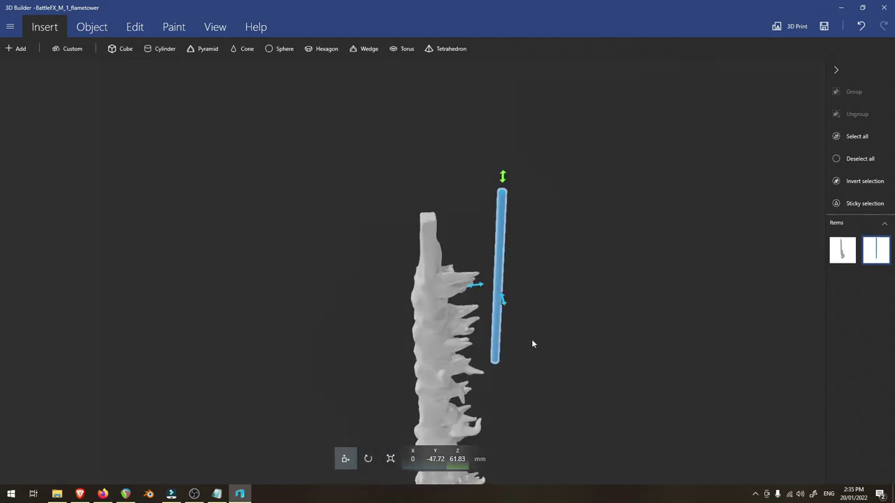
pyautogui.moveTo(467, 286); pyautogui.dragTo(611, 316)
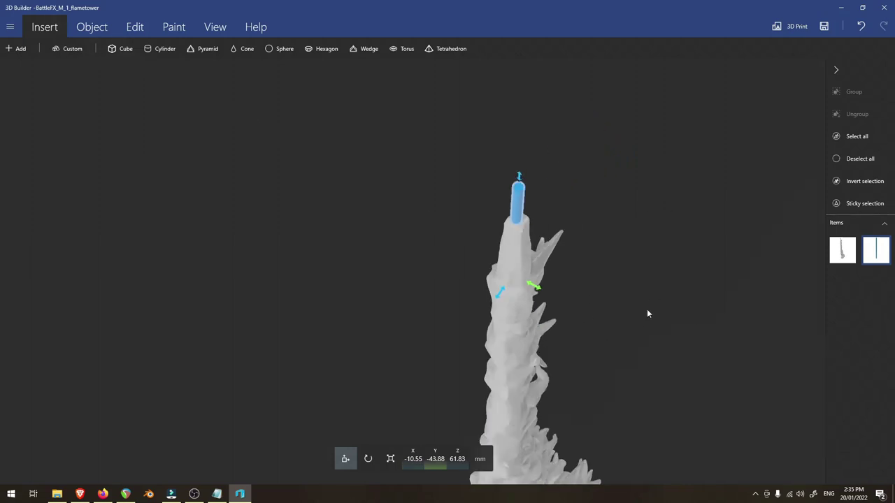
# Subtract the rod from the tower to cut the pin hole, then deselect.
pyautogui.click(135, 26)
pyautogui.moveTo(607, 284); pyautogui.dragTo(597, 205)
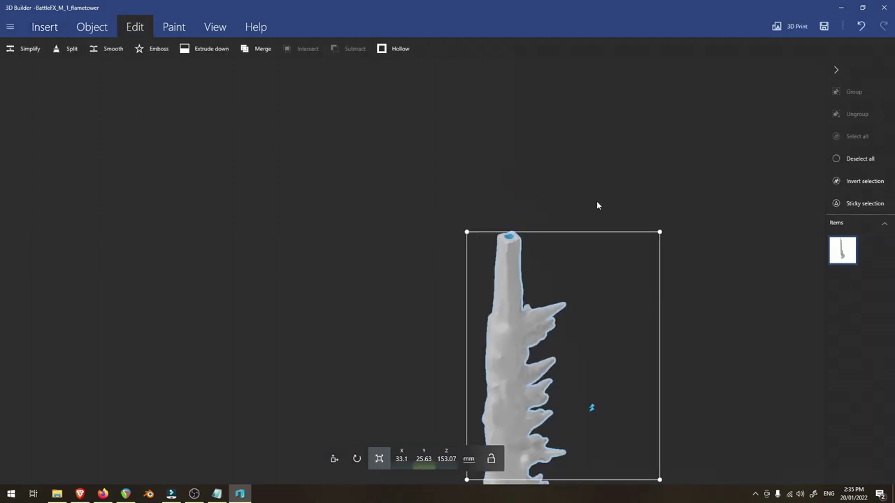
pyautogui.click(831, 161)
pyautogui.moveTo(603, 290); pyautogui.dragTo(773, 263)
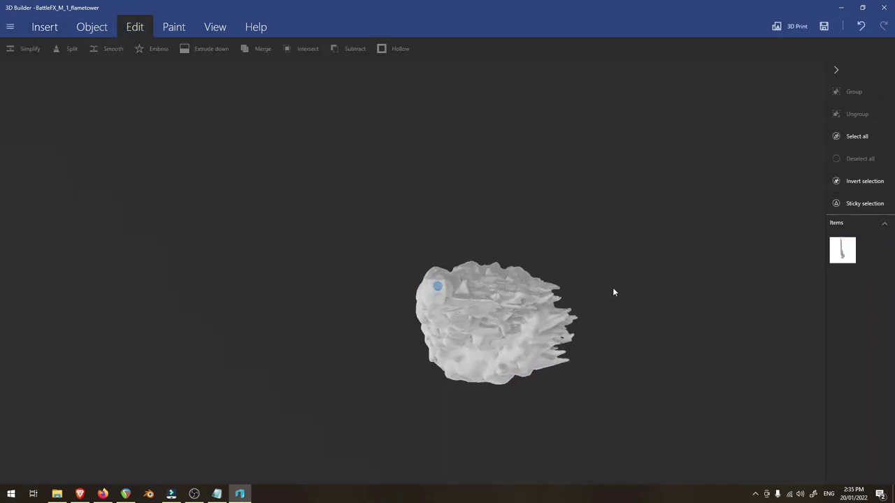